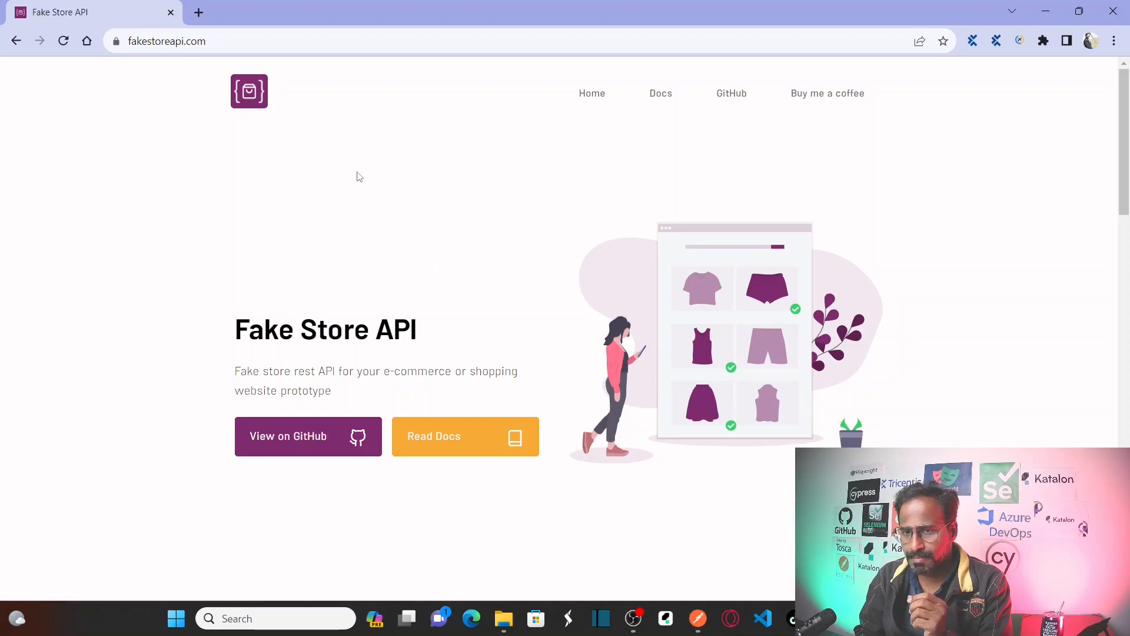
- Open the Fake Store API documentation and look through its list of product, cart and user endpoints
{"action": "left_click", "coordinate": [179, 42]}
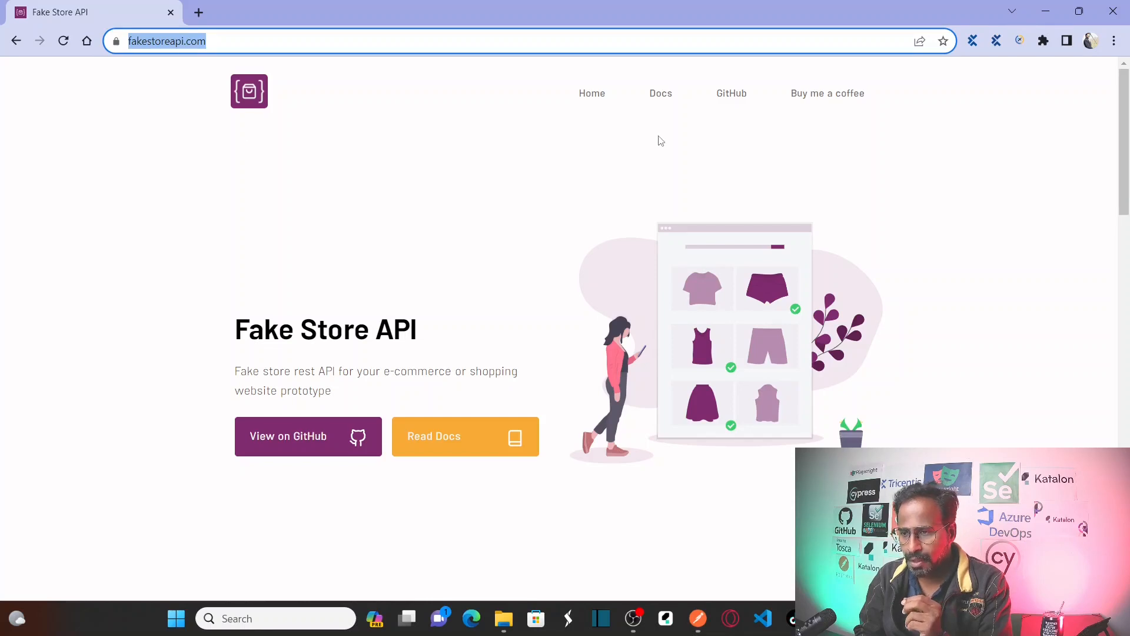
{"action": "left_click", "coordinate": [660, 101]}
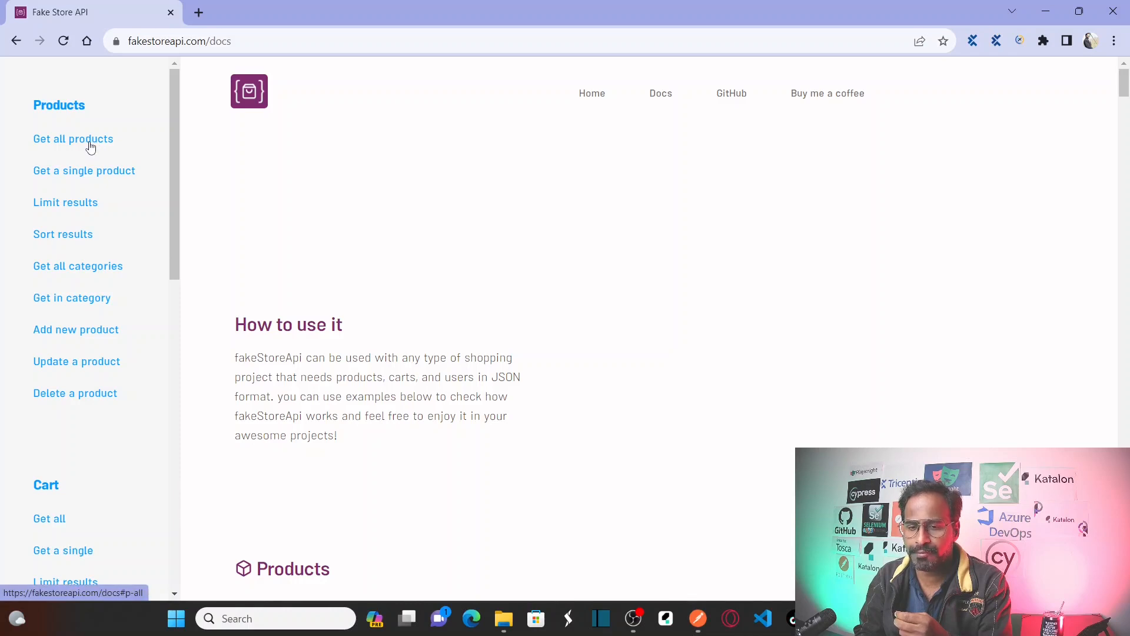
{"action": "mouse_move", "coordinate": [174, 164]}
{"action": "left_mouse_down"}
{"action": "mouse_move", "coordinate": [176, 293]}
{"action": "mouse_move", "coordinate": [184, 152]}
{"action": "left_mouse_up"}
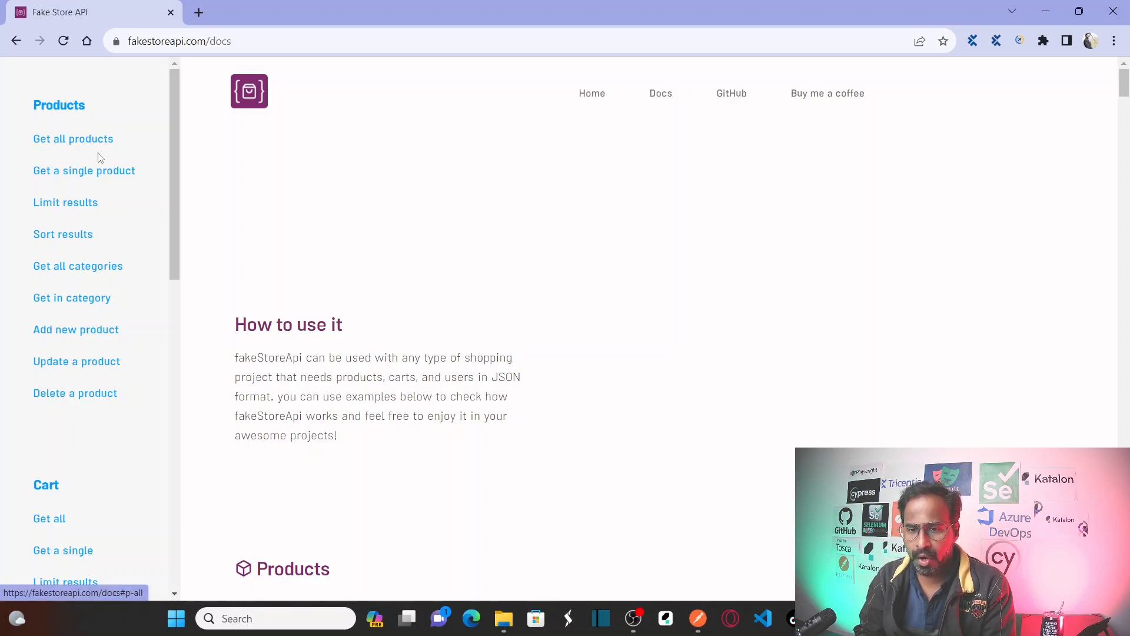
{"action": "left_click_drag", "start_coordinate": [175, 167], "coordinate": [176, 295]}
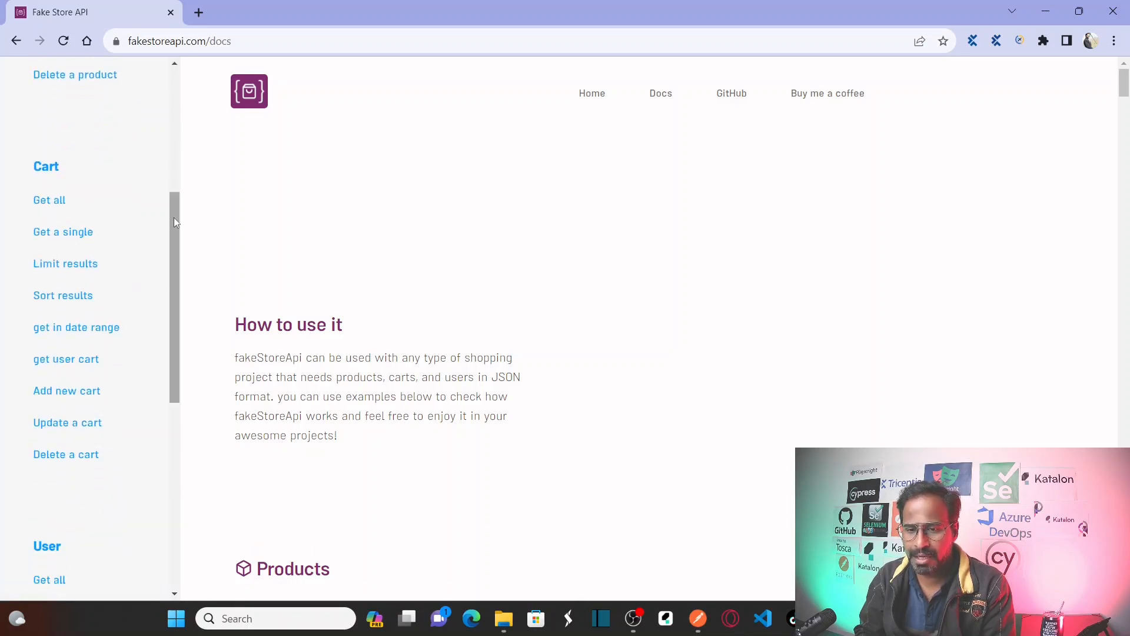
{"action": "left_click_drag", "start_coordinate": [181, 235], "coordinate": [160, 110]}
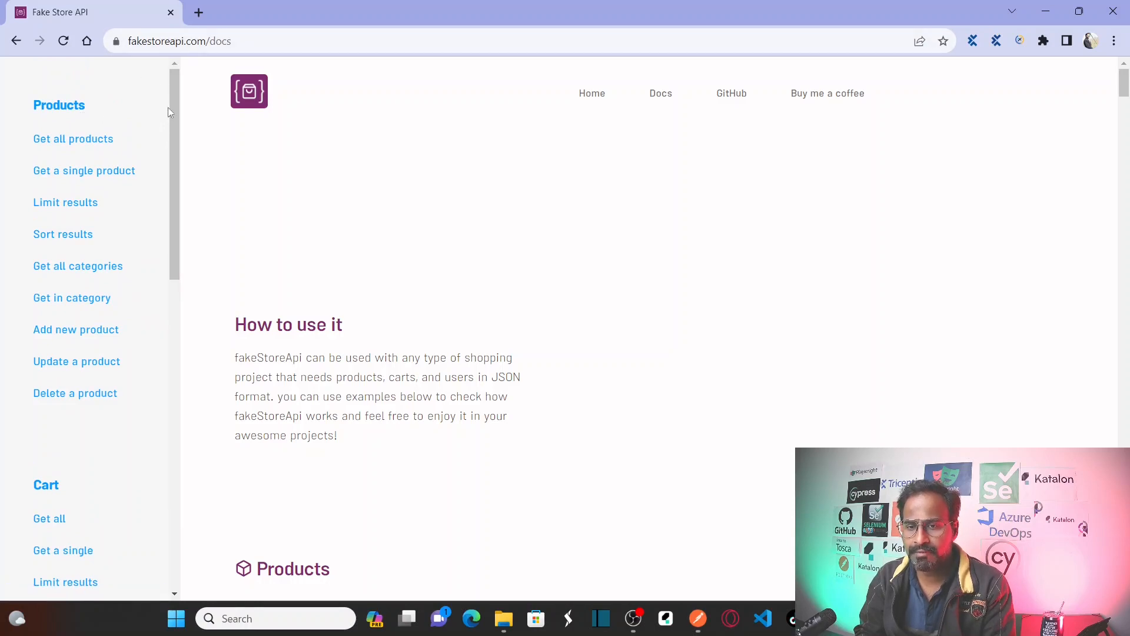
- Examine the Get all products example, its fetch URL and its sample output in the documentation
{"action": "left_click", "coordinate": [86, 146]}
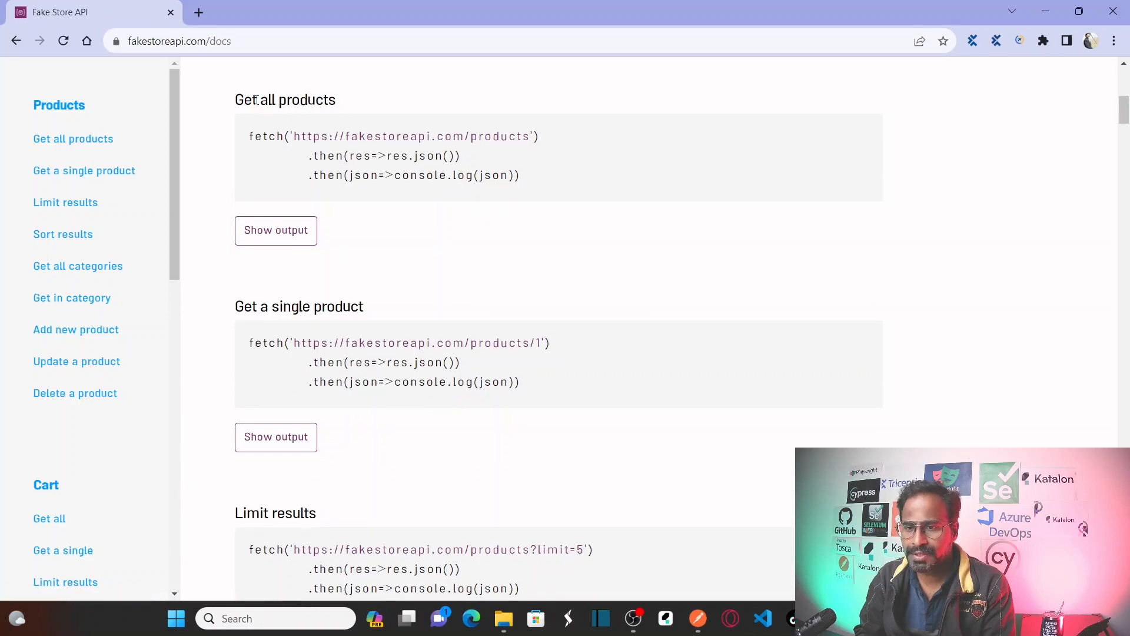
{"action": "left_click_drag", "start_coordinate": [293, 136], "coordinate": [529, 139]}
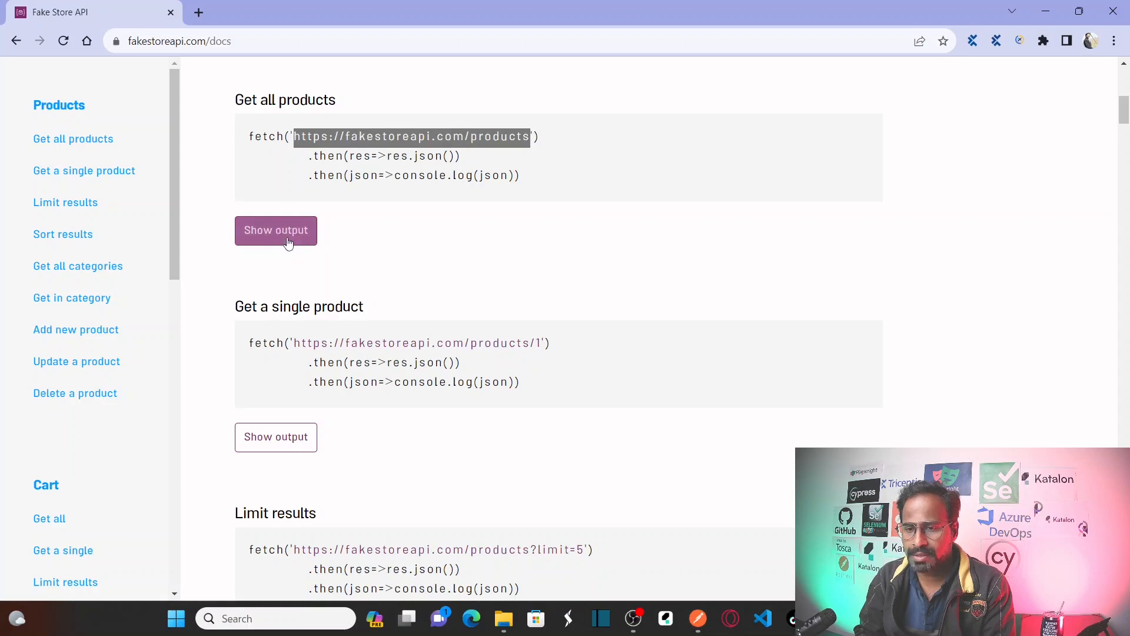
{"action": "left_click", "coordinate": [286, 241]}
{"action": "left_click", "coordinate": [438, 370]}
{"action": "scroll", "coordinate": [439, 369], "scroll_direction": "down", "scroll_amount": 5}
{"action": "scroll", "coordinate": [436, 370], "scroll_direction": "down", "scroll_amount": 3}
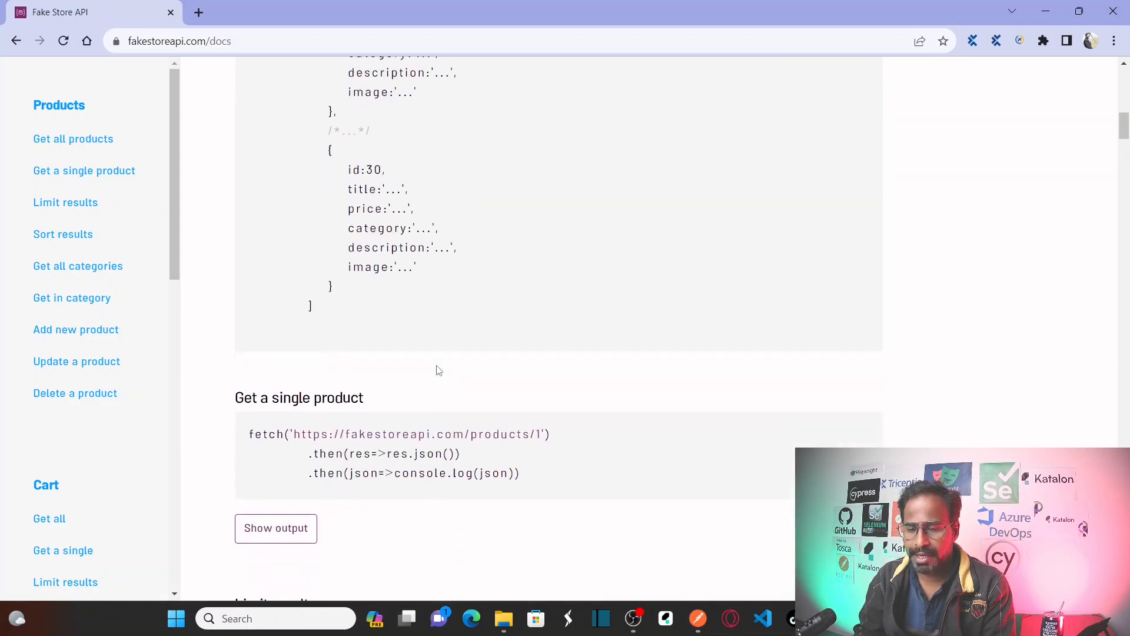
- Examine the Get a single product example, including its fetch URL and sample output
{"action": "triple_click", "coordinate": [347, 309]}
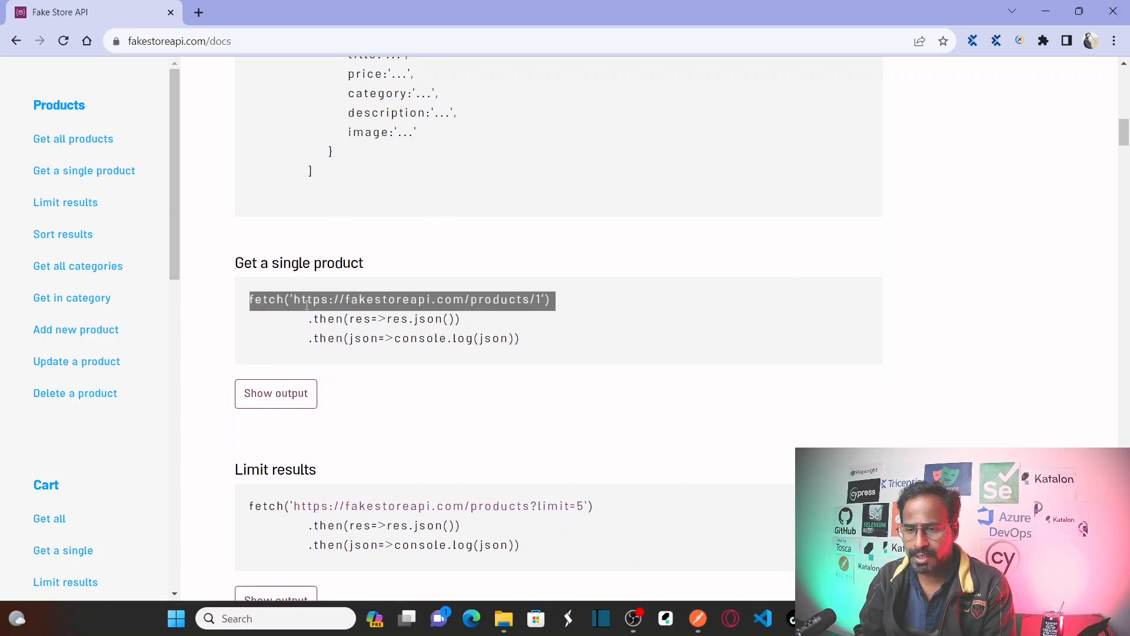
{"action": "left_click", "coordinate": [556, 319]}
{"action": "left_click_drag", "start_coordinate": [546, 294], "coordinate": [383, 301]}
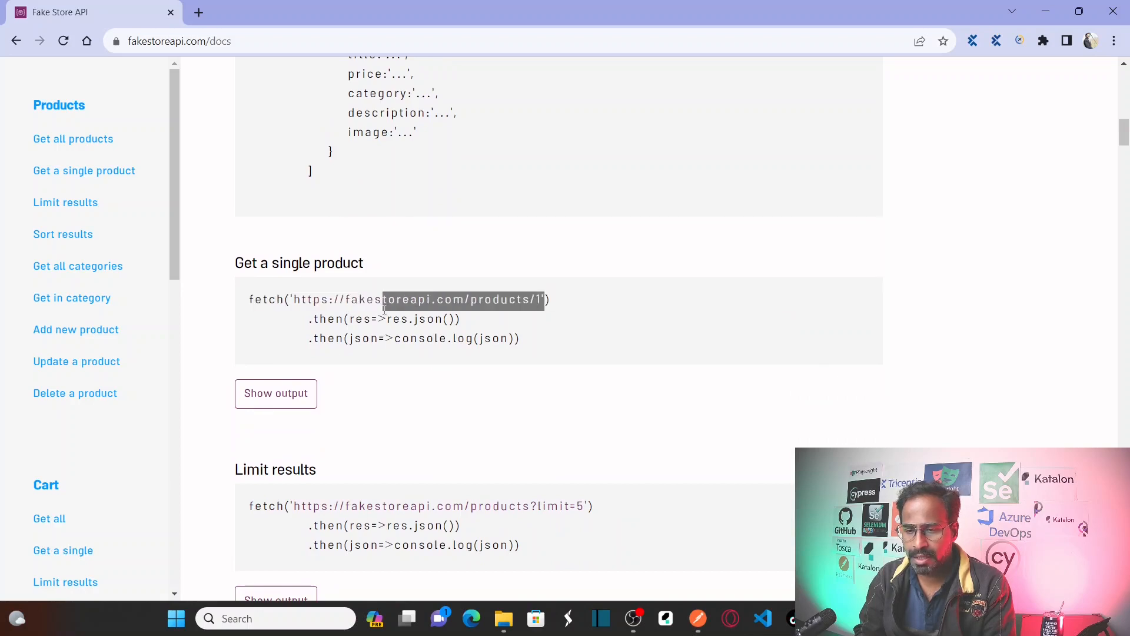
{"action": "left_click", "coordinate": [277, 393]}
{"action": "left_click", "coordinate": [435, 404]}
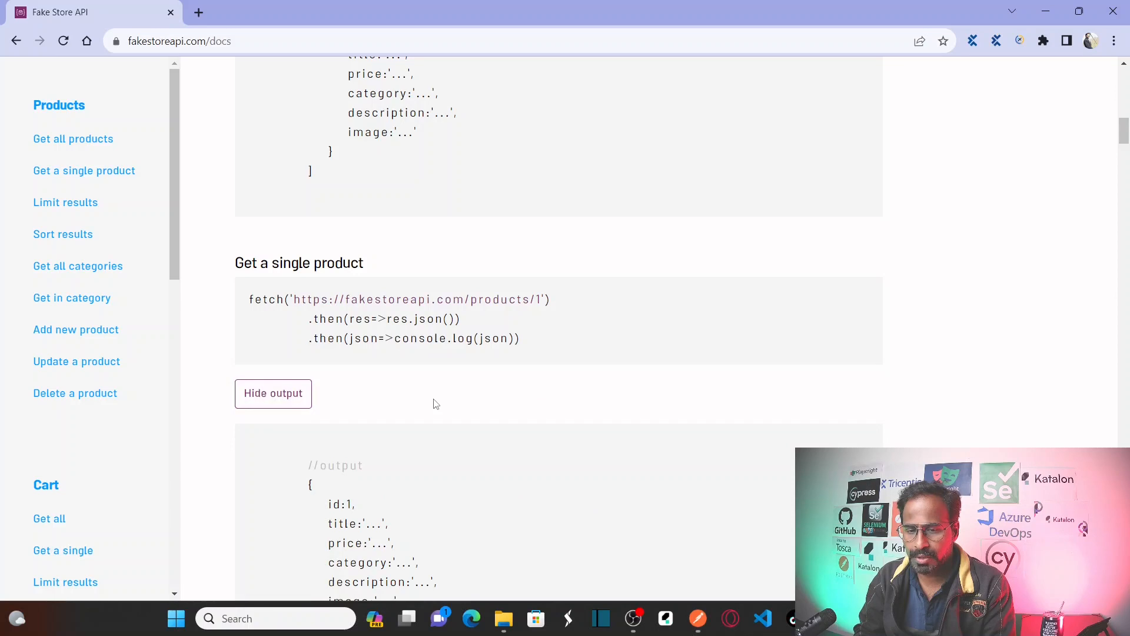
{"action": "scroll", "coordinate": [433, 404], "scroll_direction": "down", "scroll_amount": 2}
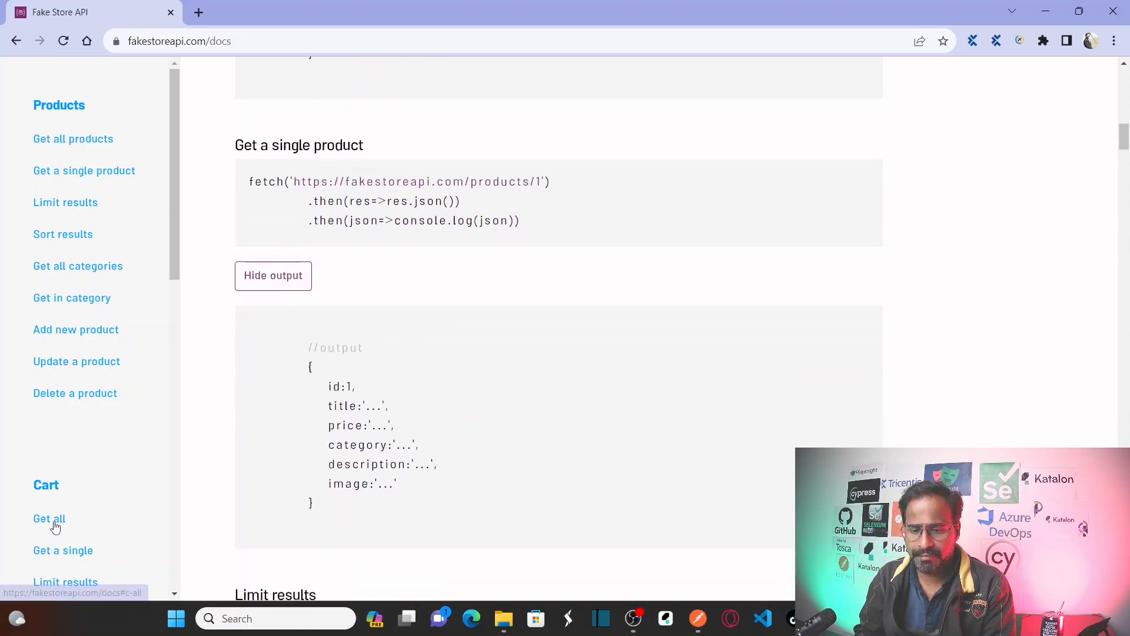
- Examine the Get all carts example, including its fetch URL and sample output
{"action": "left_click", "coordinate": [52, 519]}
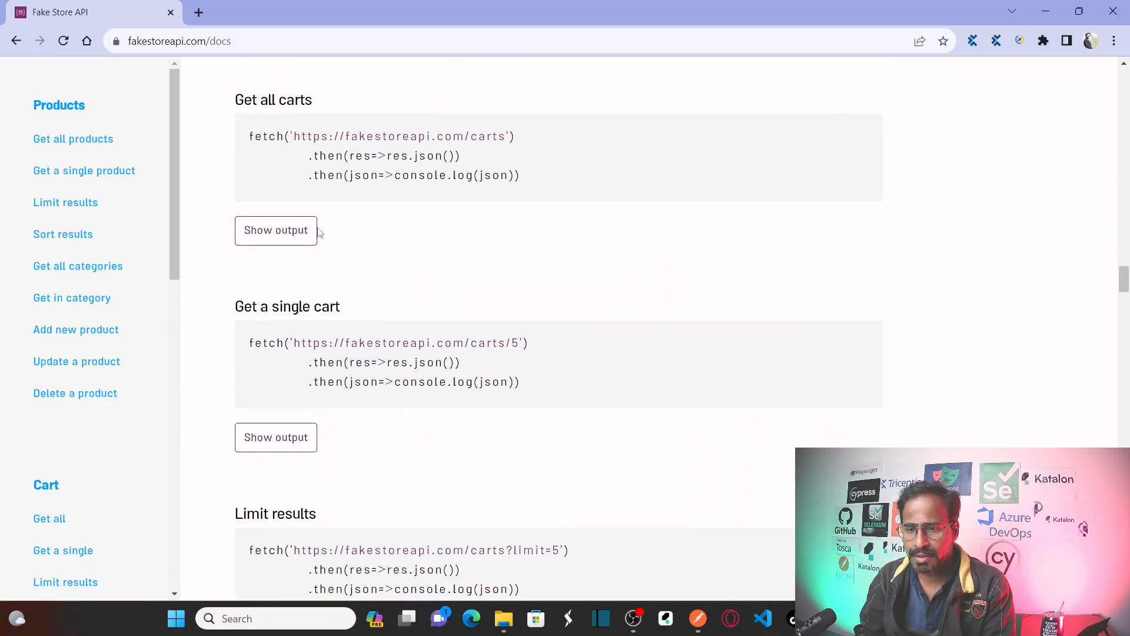
{"action": "left_click", "coordinate": [298, 239]}
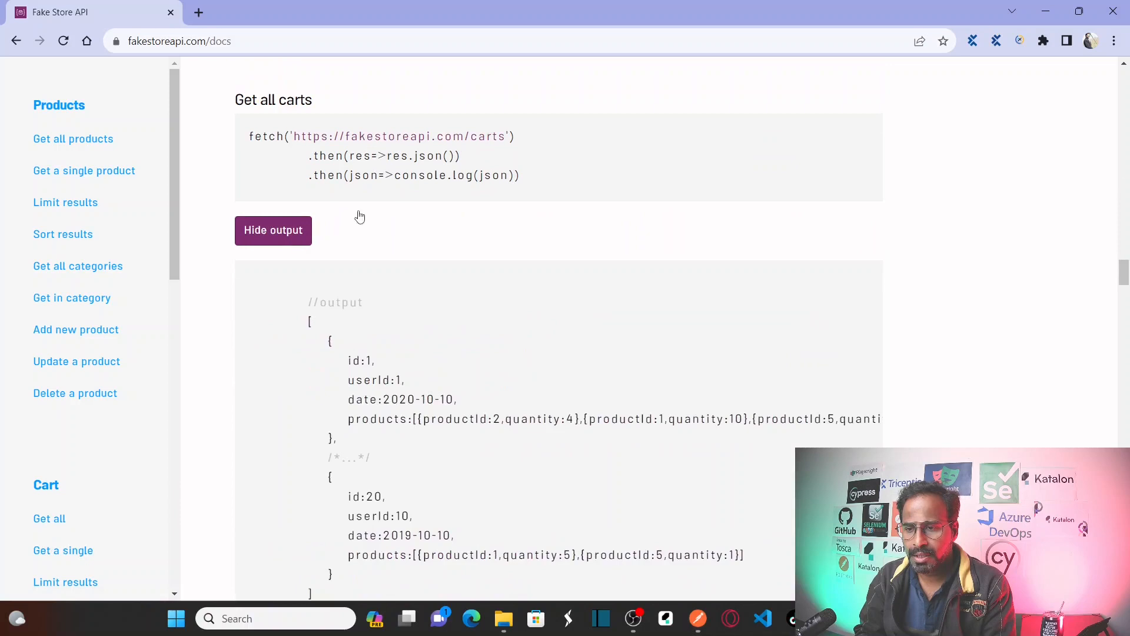
{"action": "triple_click", "coordinate": [429, 136]}
{"action": "double_click", "coordinate": [363, 360]}
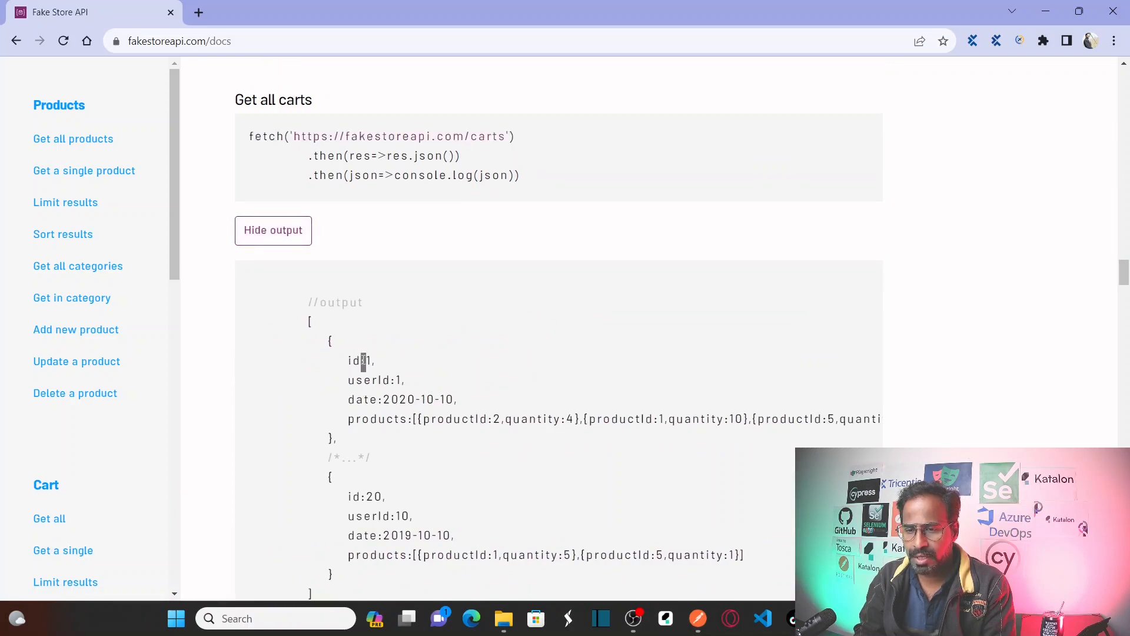
{"action": "scroll", "coordinate": [364, 362], "scroll_direction": "down", "scroll_amount": 3}
{"action": "scroll", "coordinate": [363, 363], "scroll_direction": "up", "scroll_amount": 3}
{"action": "mouse_move", "coordinate": [175, 174]}
{"action": "left_mouse_down"}
{"action": "mouse_move", "coordinate": [175, 204]}
{"action": "mouse_move", "coordinate": [174, 166]}
{"action": "left_mouse_up"}
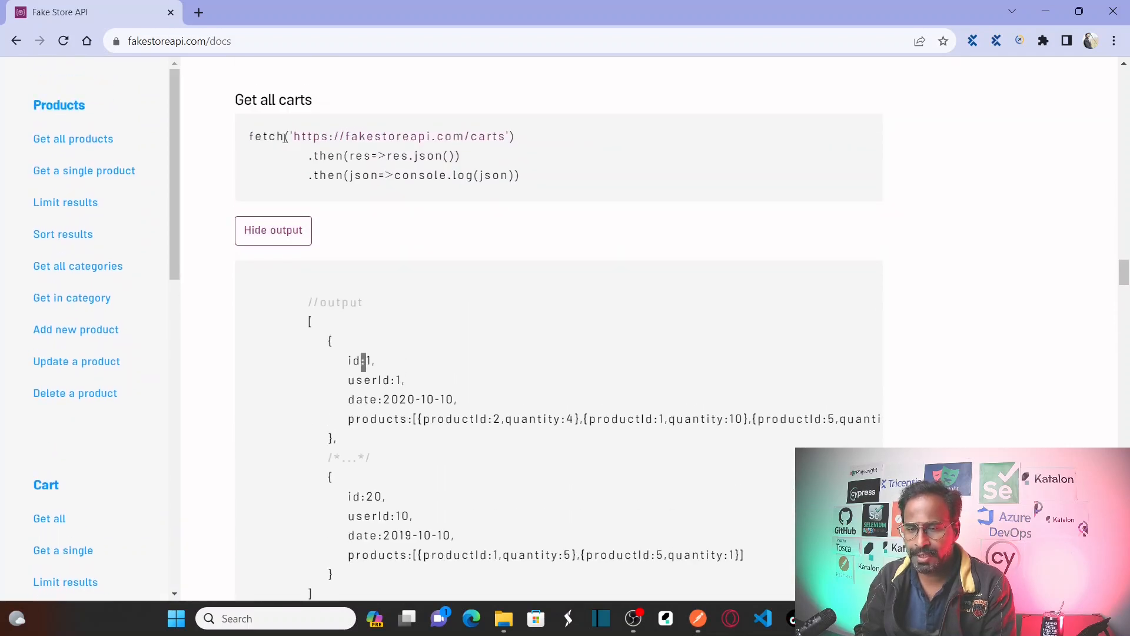
{"action": "left_click", "coordinate": [262, 40]}
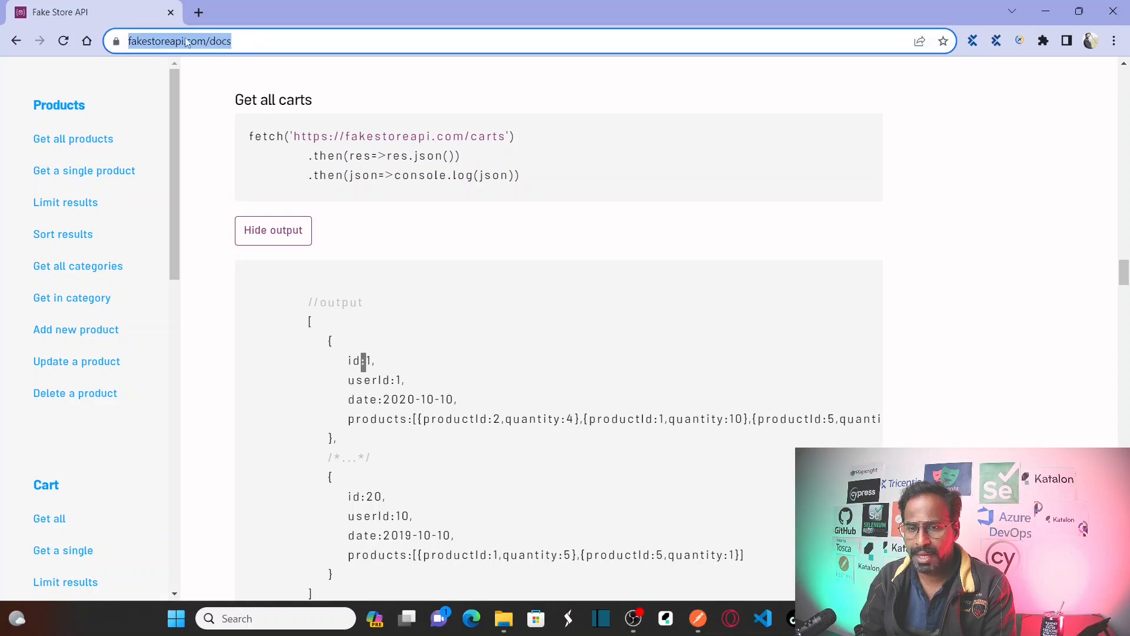
{"action": "left_click", "coordinate": [623, 167]}
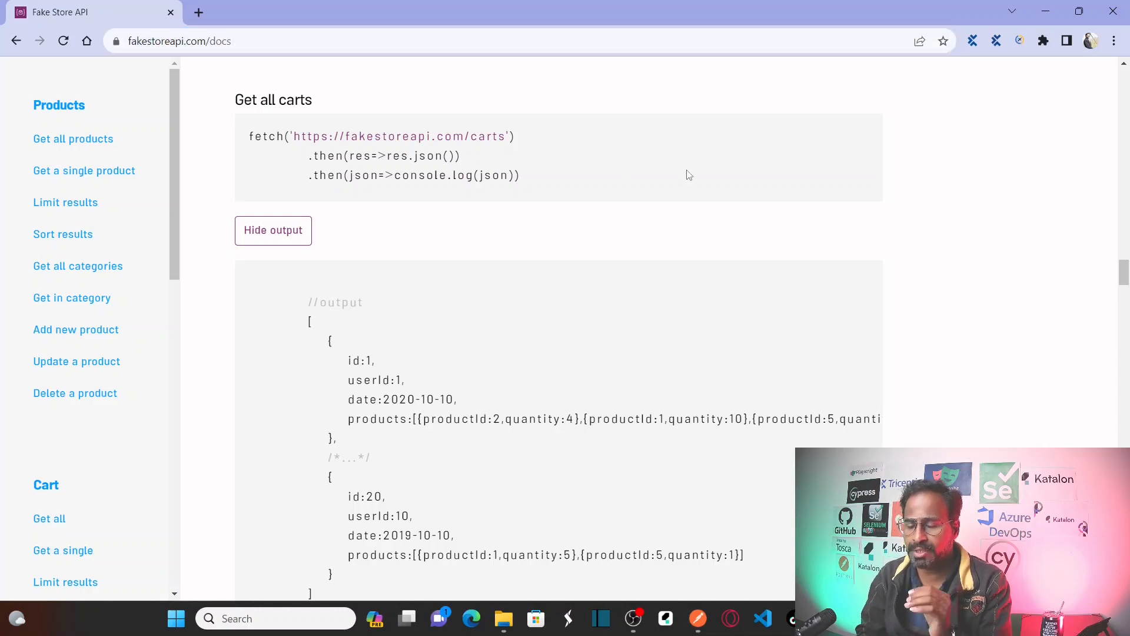
- Switch to Postman and add a folder named Path Variables to the FicusRoot collection
{"action": "left_click", "coordinate": [699, 618]}
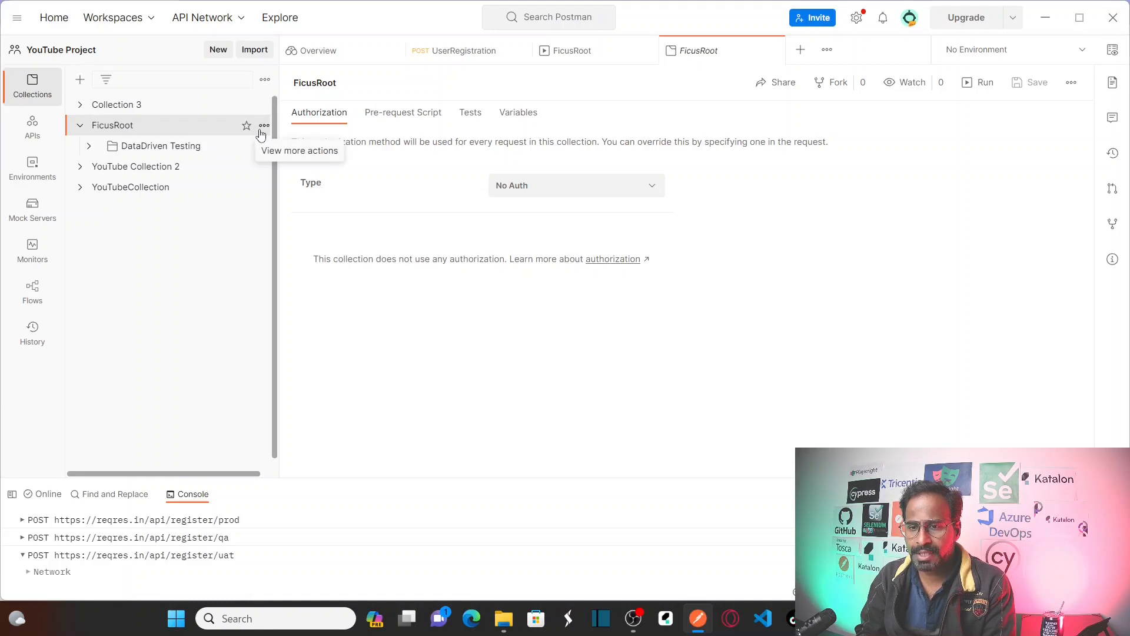
{"action": "left_click", "coordinate": [262, 127]}
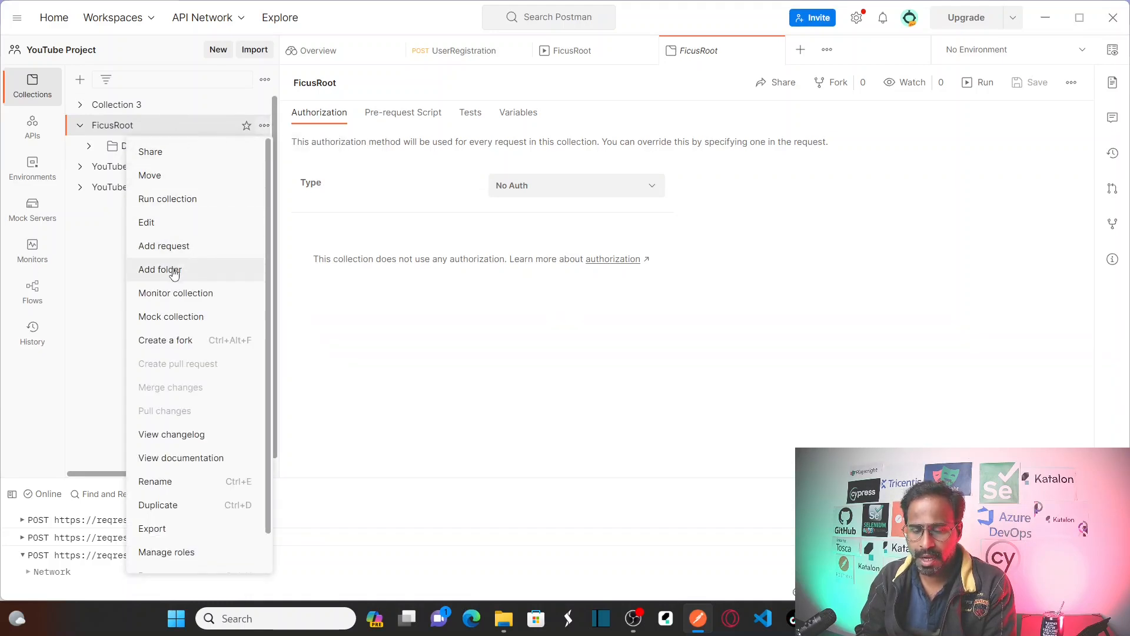
{"action": "left_click", "coordinate": [160, 270]}
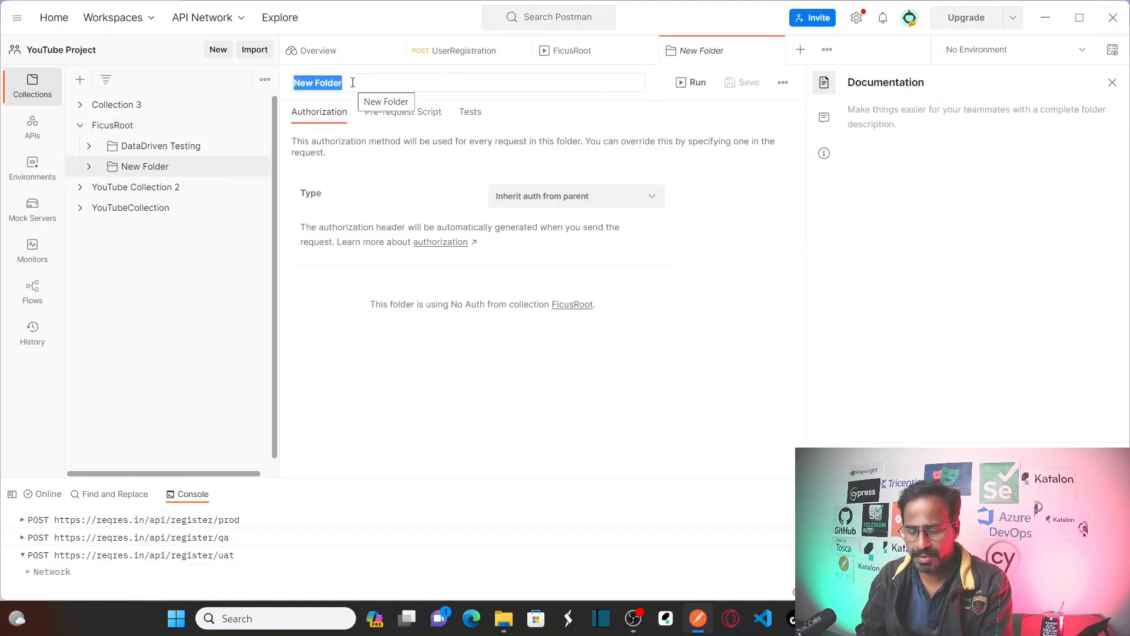
{"action": "type", "text": "Path Val"}
{"action": "type", "text": "iables"}
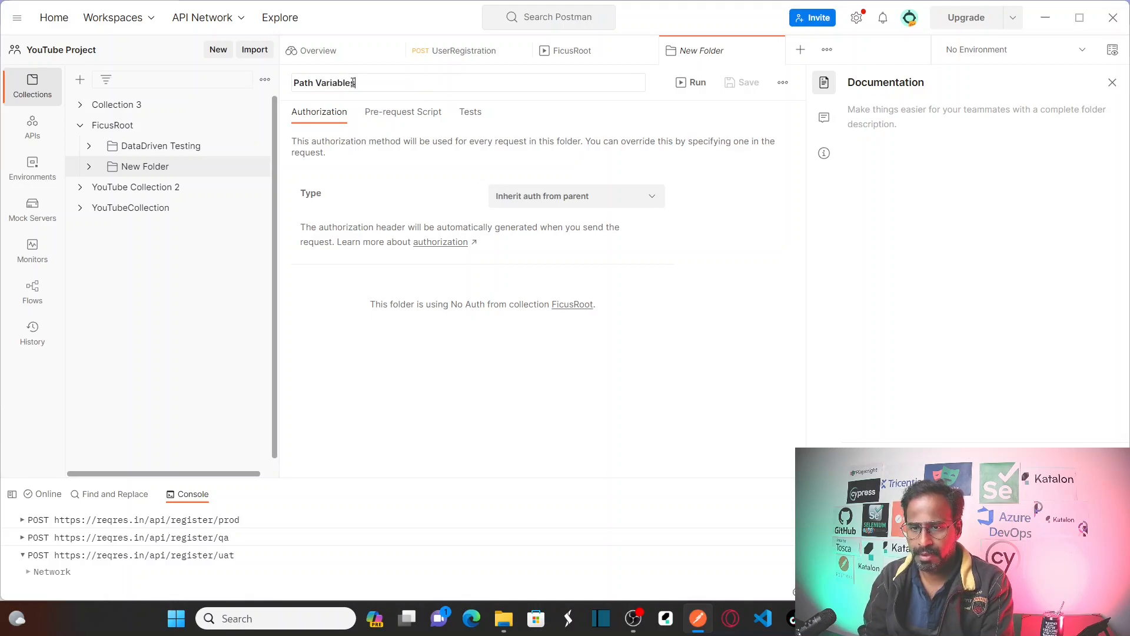
{"action": "left_click", "coordinate": [222, 258]}
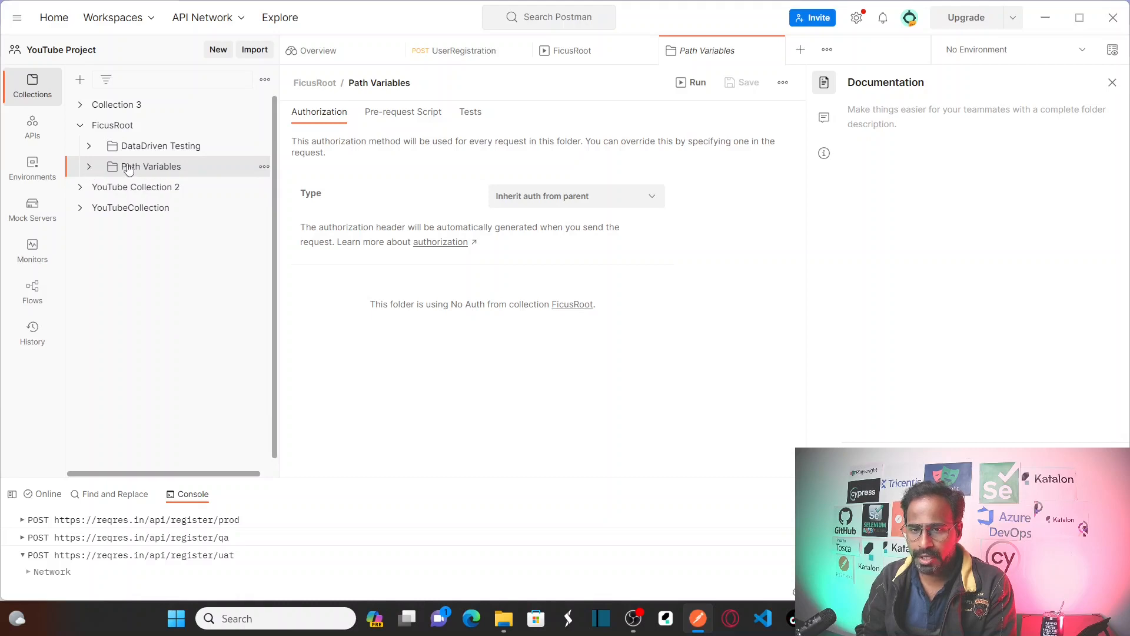
- Add a request named GetProducts to the empty Path Variables folder
{"action": "left_click", "coordinate": [90, 167]}
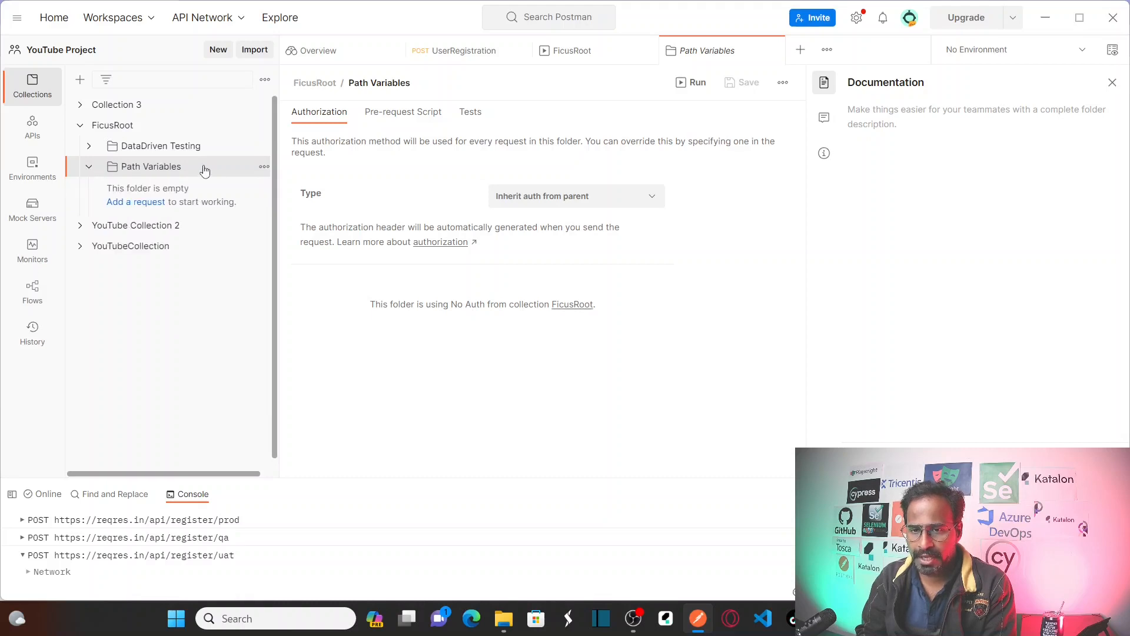
{"action": "left_click", "coordinate": [136, 203]}
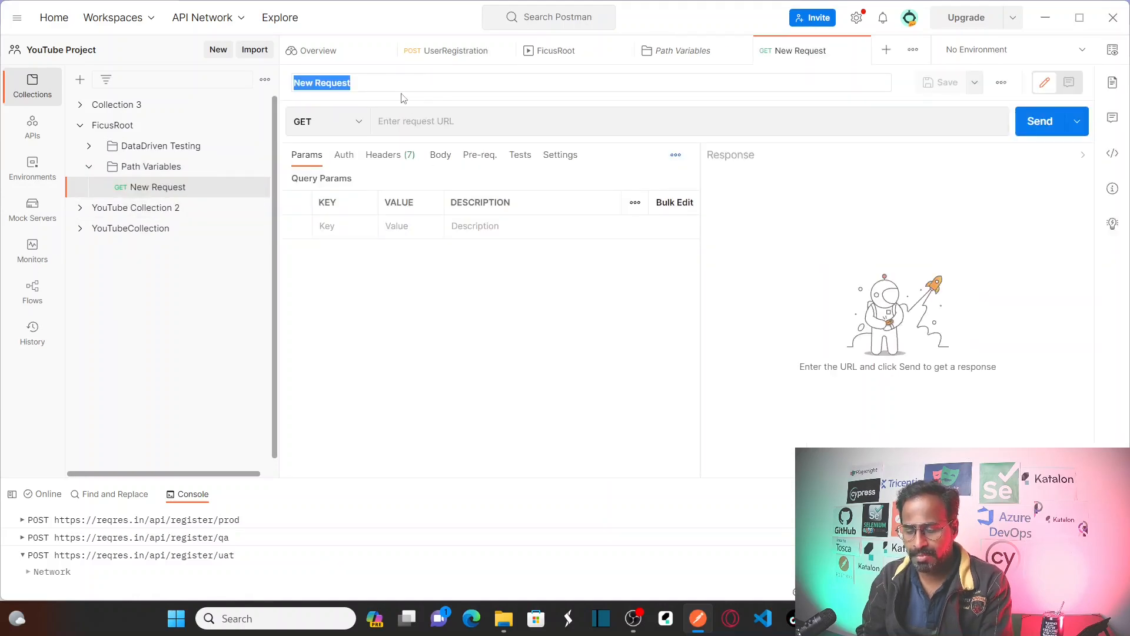
{"action": "type", "text": "GetProdut"}
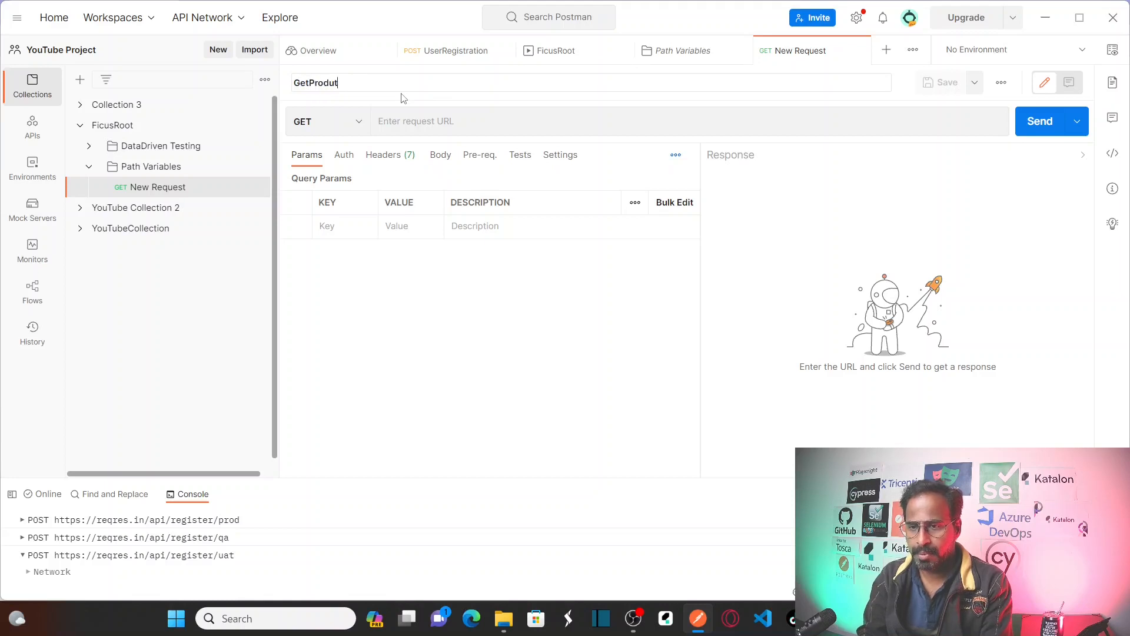
{"action": "key", "text": "BackSpace"}
{"action": "type", "text": "cts"}
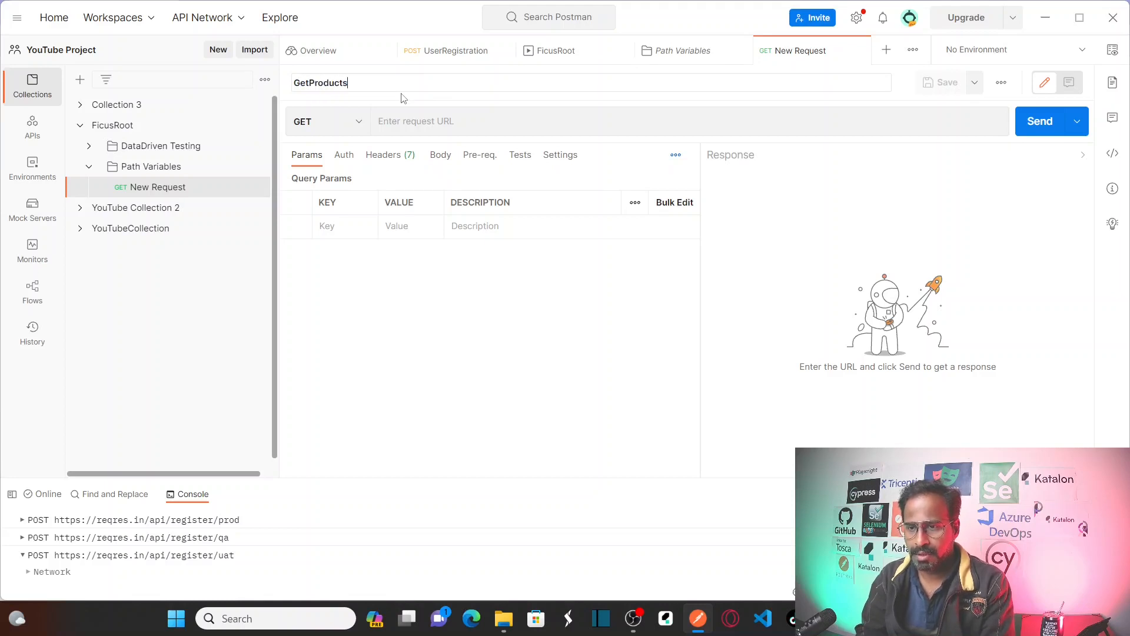
{"action": "left_click", "coordinate": [393, 376]}
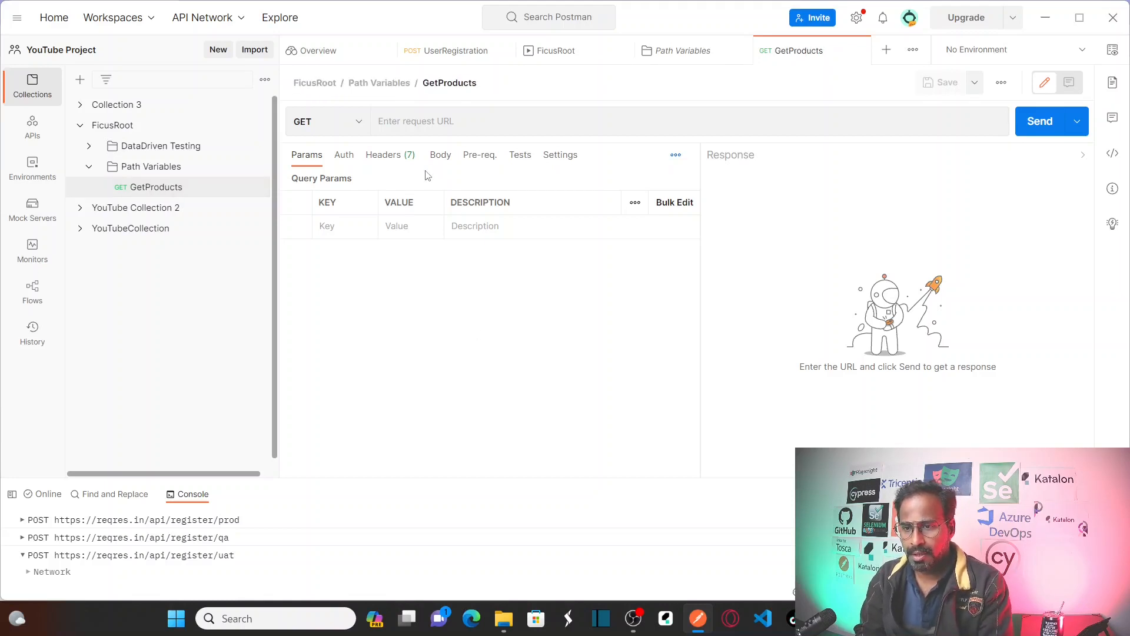
{"action": "left_click", "coordinate": [454, 123]}
{"action": "key", "text": "alt+Tab"}
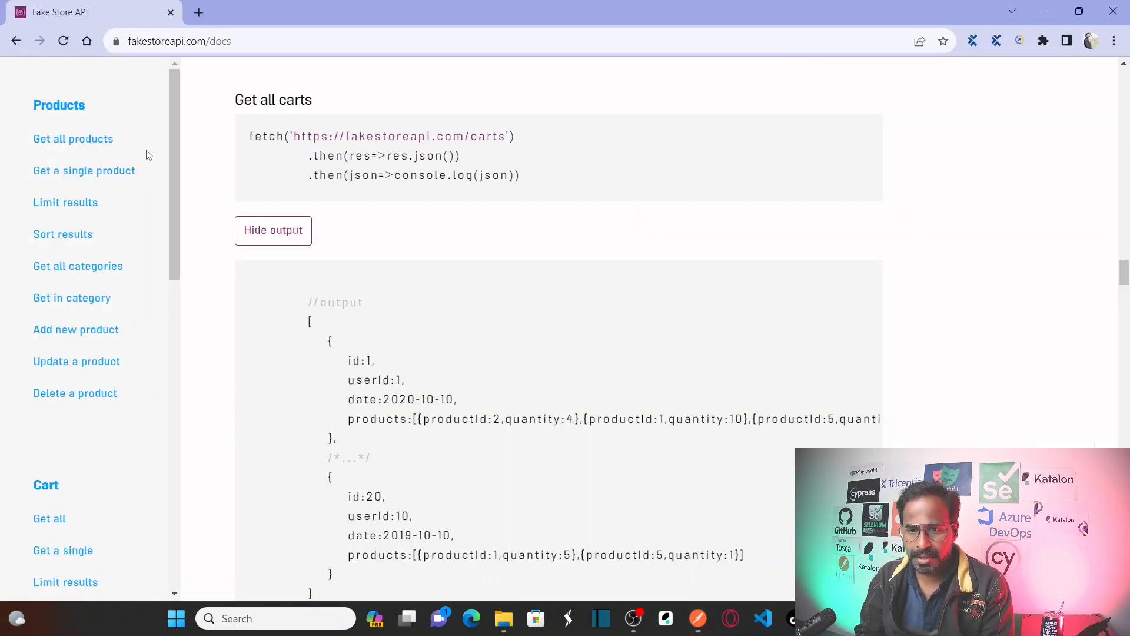
{"action": "left_click", "coordinate": [72, 142]}
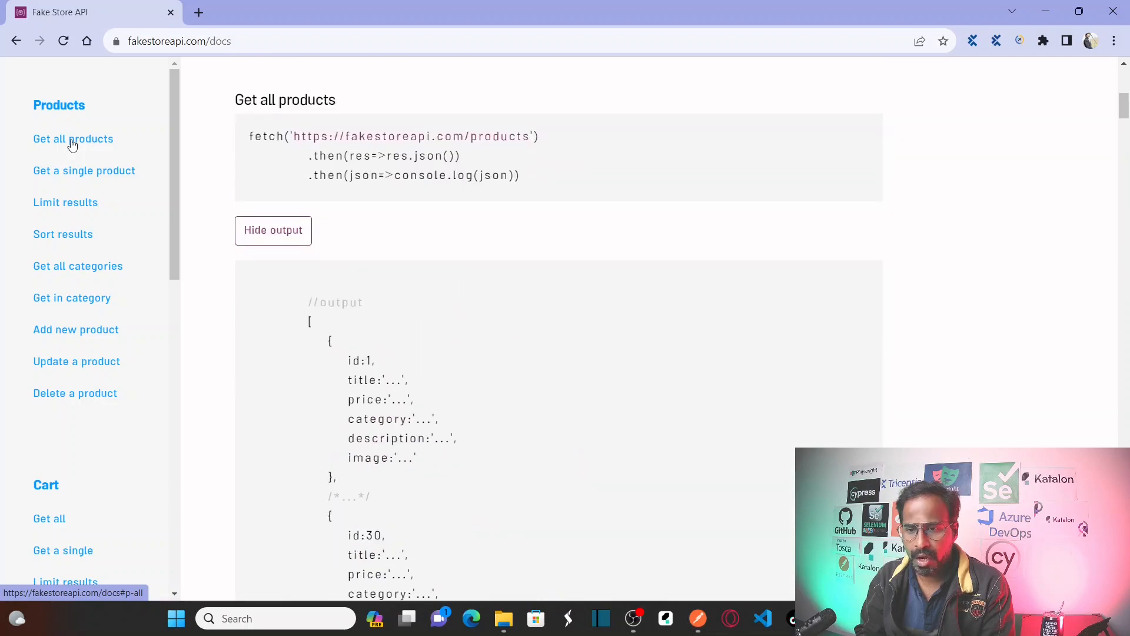
{"action": "left_click_drag", "start_coordinate": [529, 133], "coordinate": [296, 133]}
{"action": "key", "text": "ctrl+c"}
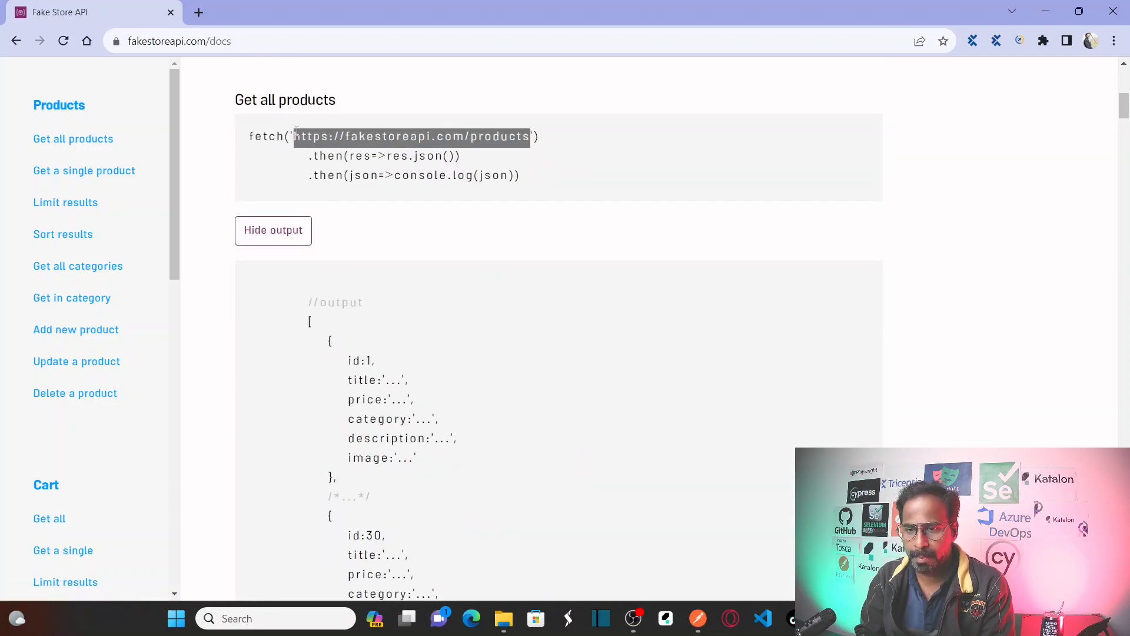
{"action": "key", "text": "alt+Tab"}
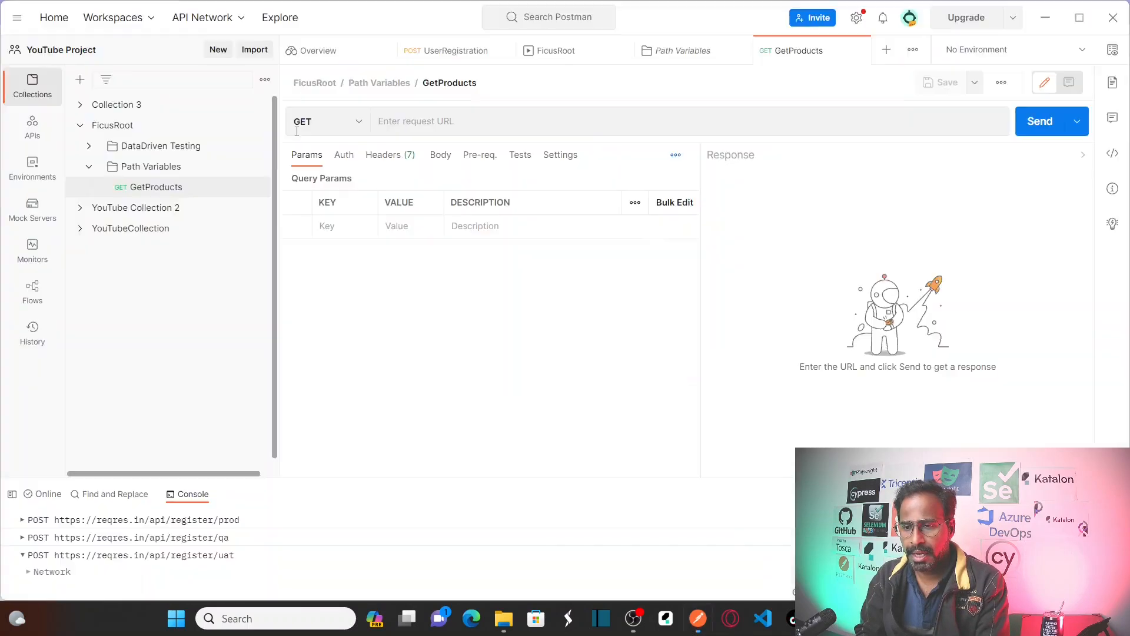
{"action": "left_click", "coordinate": [467, 127]}
{"action": "key", "text": "ctrl+v"}
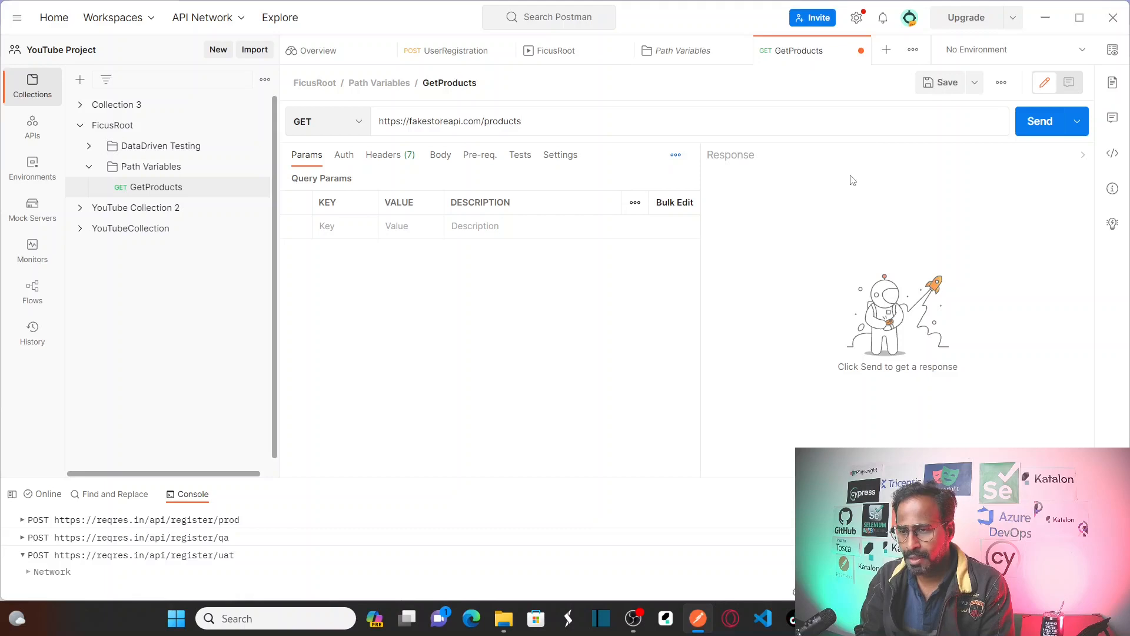
{"action": "left_click", "coordinate": [453, 327]}
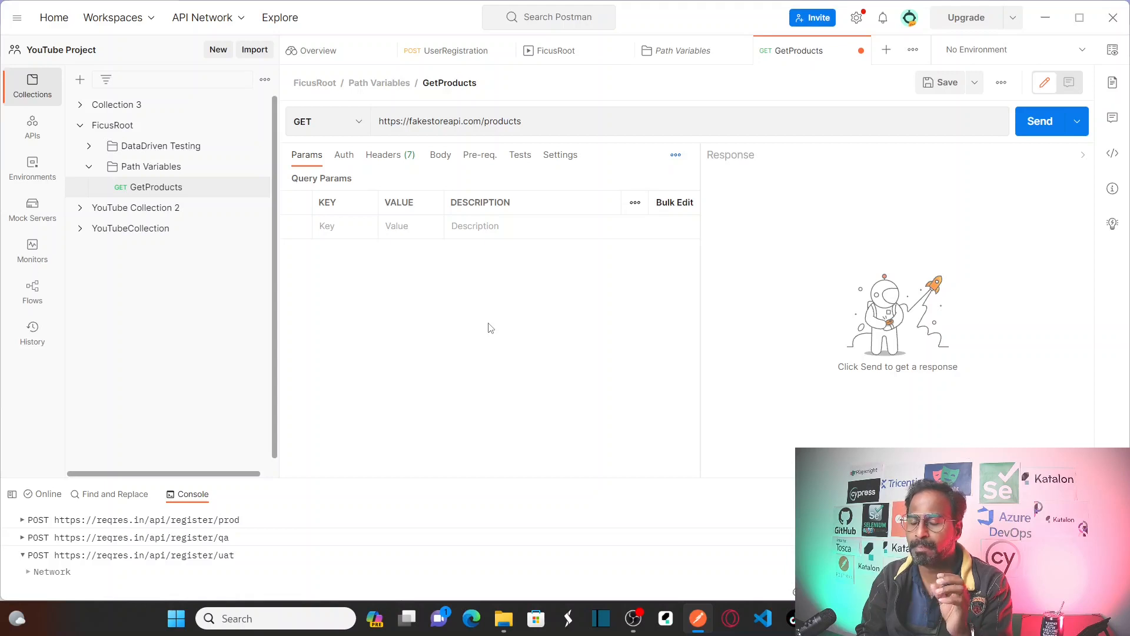
{"action": "left_click", "coordinate": [555, 124]}
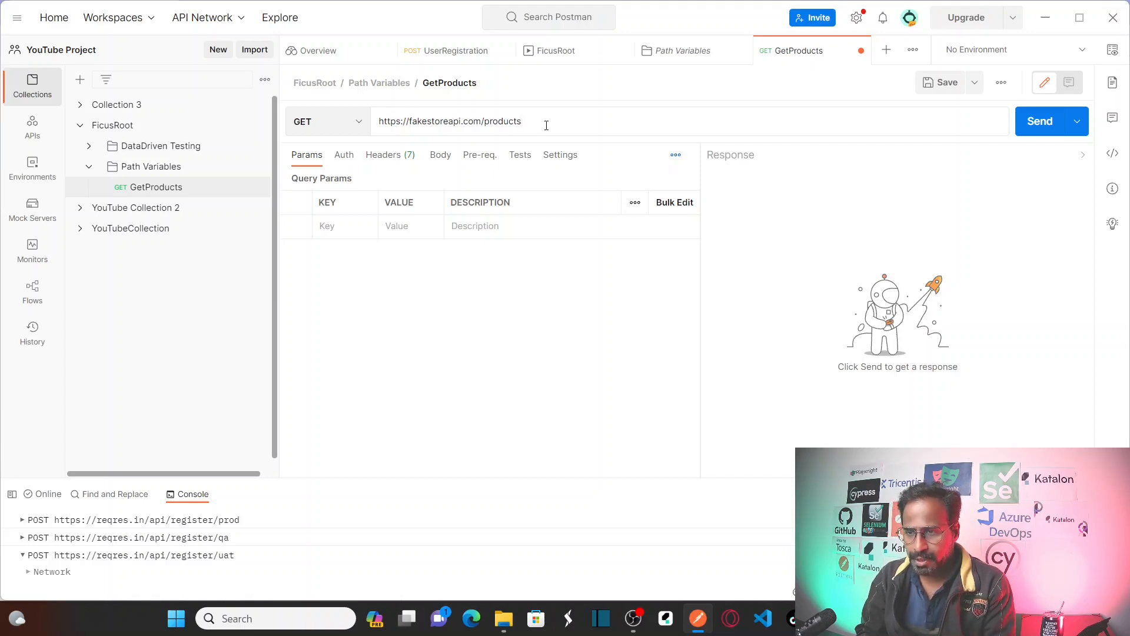
- Save the GetProducts request and send it to retrieve all products
{"action": "key", "text": "alt+Tab"}
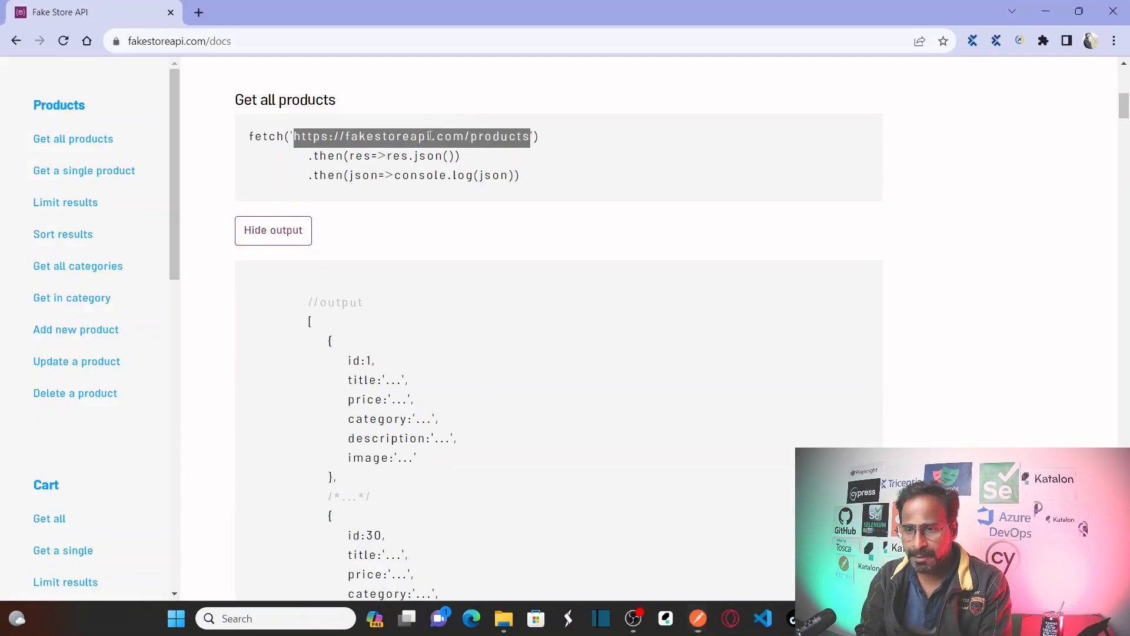
{"action": "key", "text": "alt+Tab"}
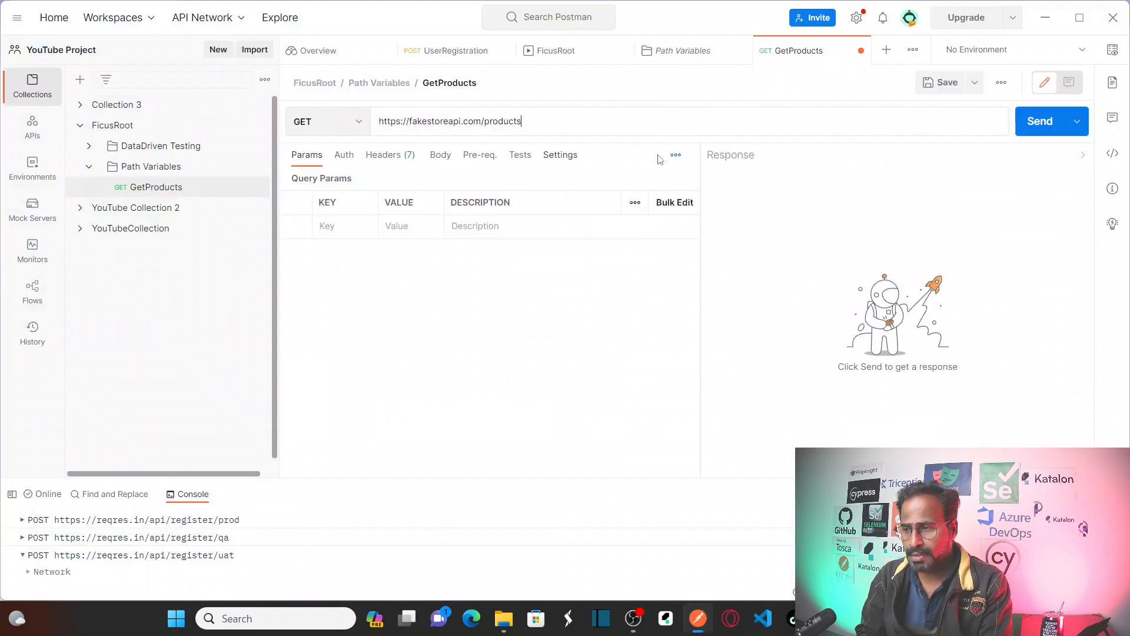
{"action": "left_click", "coordinate": [945, 87]}
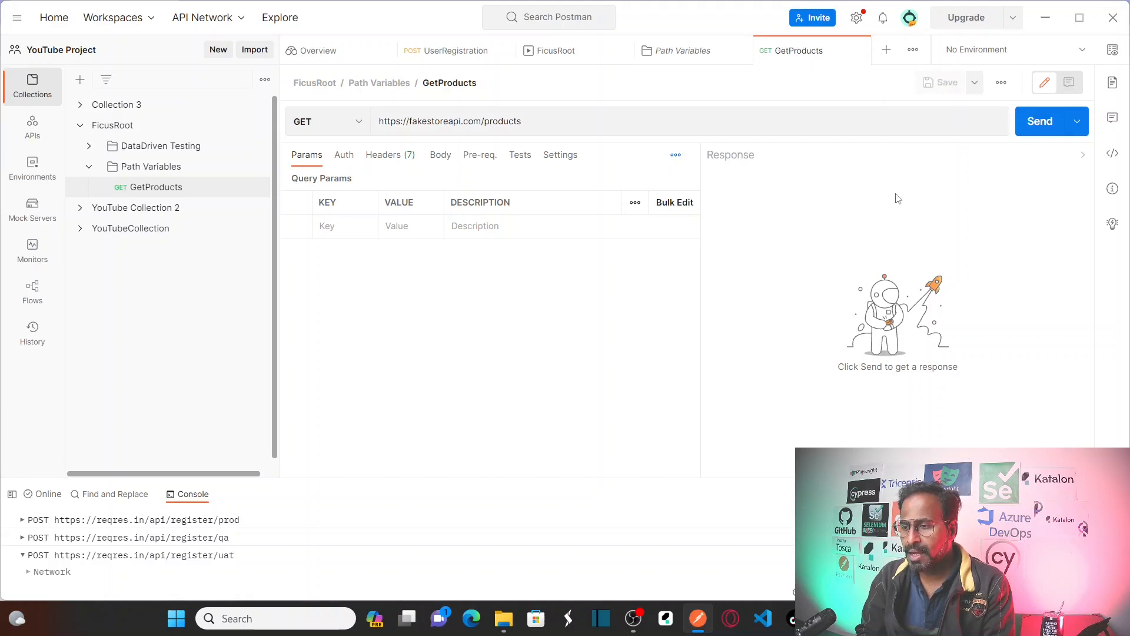
{"action": "left_click", "coordinate": [1032, 127]}
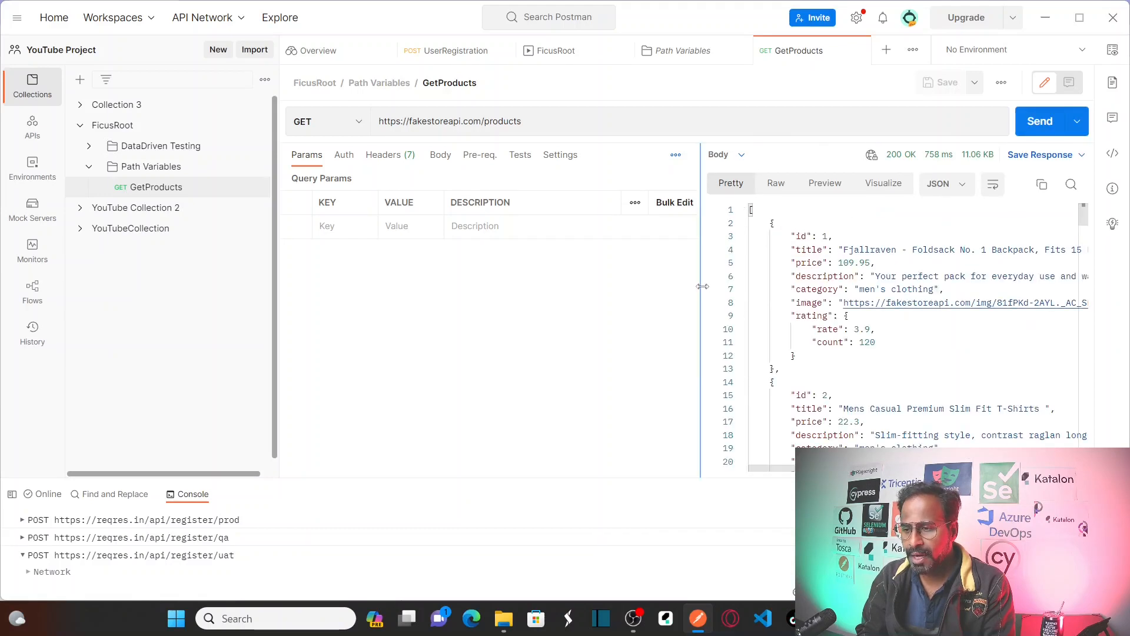
- Examine the returned product list in a widened response area, from the first product's fields through to the last entry
{"action": "left_click_drag", "start_coordinate": [702, 288], "coordinate": [532, 309]}
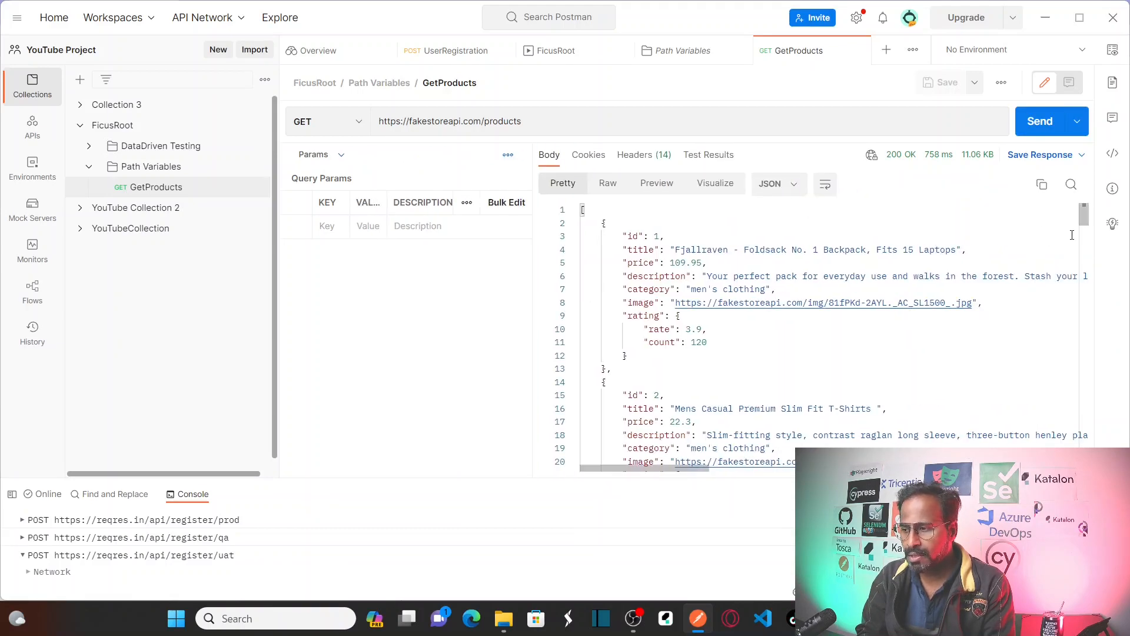
{"action": "left_click", "coordinate": [674, 241]}
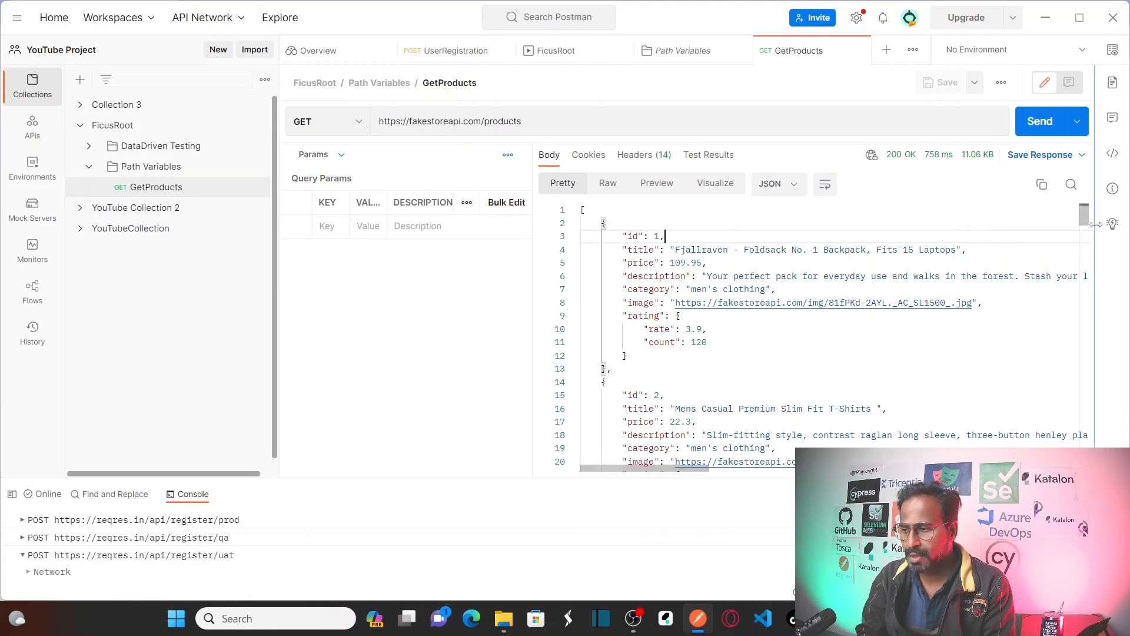
{"action": "left_click_drag", "start_coordinate": [1084, 219], "coordinate": [1086, 246]}
{"action": "left_click_drag", "start_coordinate": [1086, 246], "coordinate": [1086, 248]}
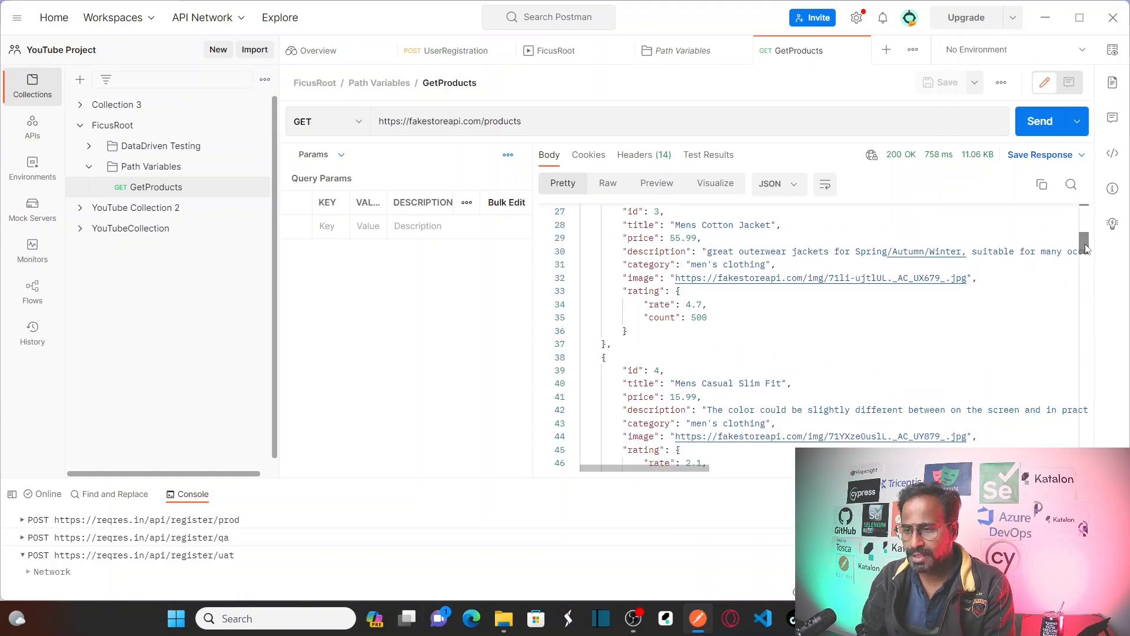
{"action": "triple_click", "coordinate": [738, 225]}
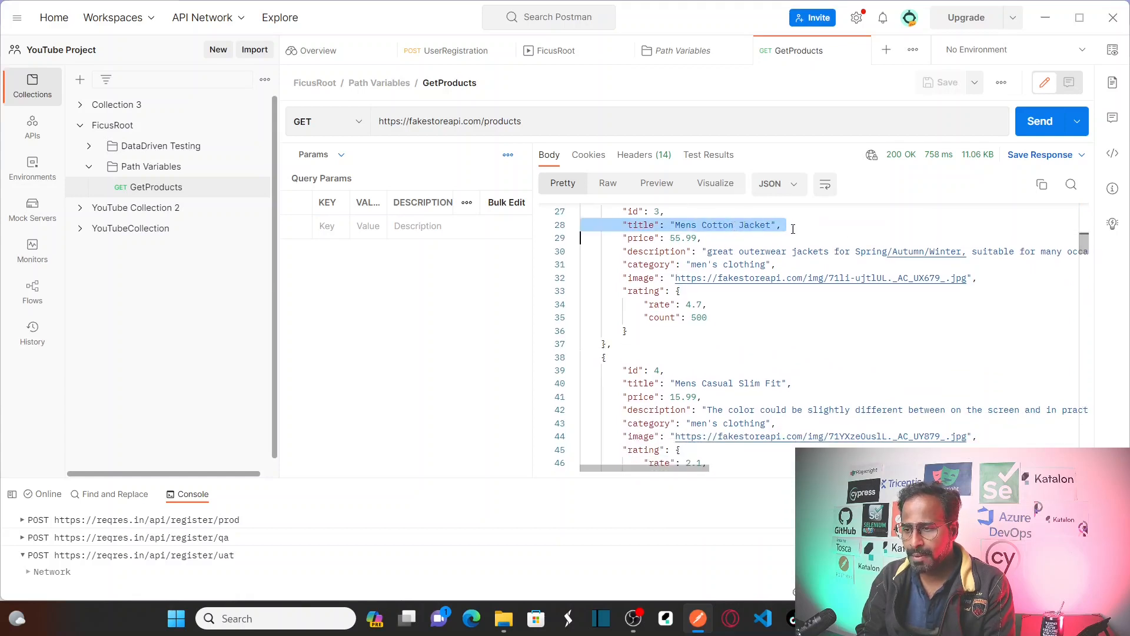
{"action": "left_click", "coordinate": [759, 239]}
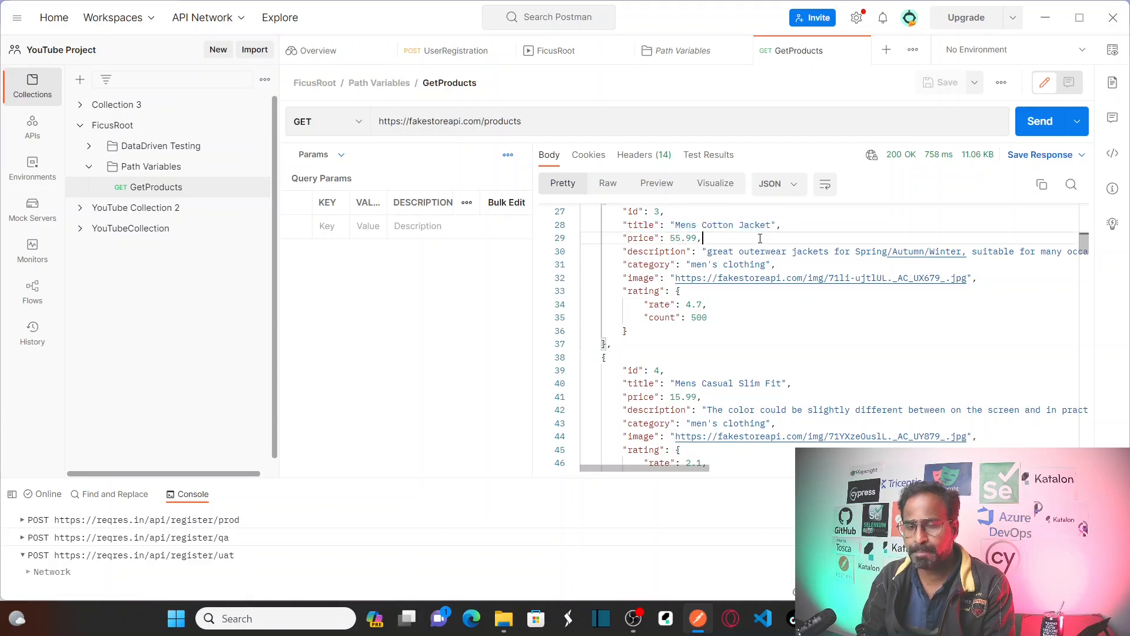
{"action": "triple_click", "coordinate": [656, 250]}
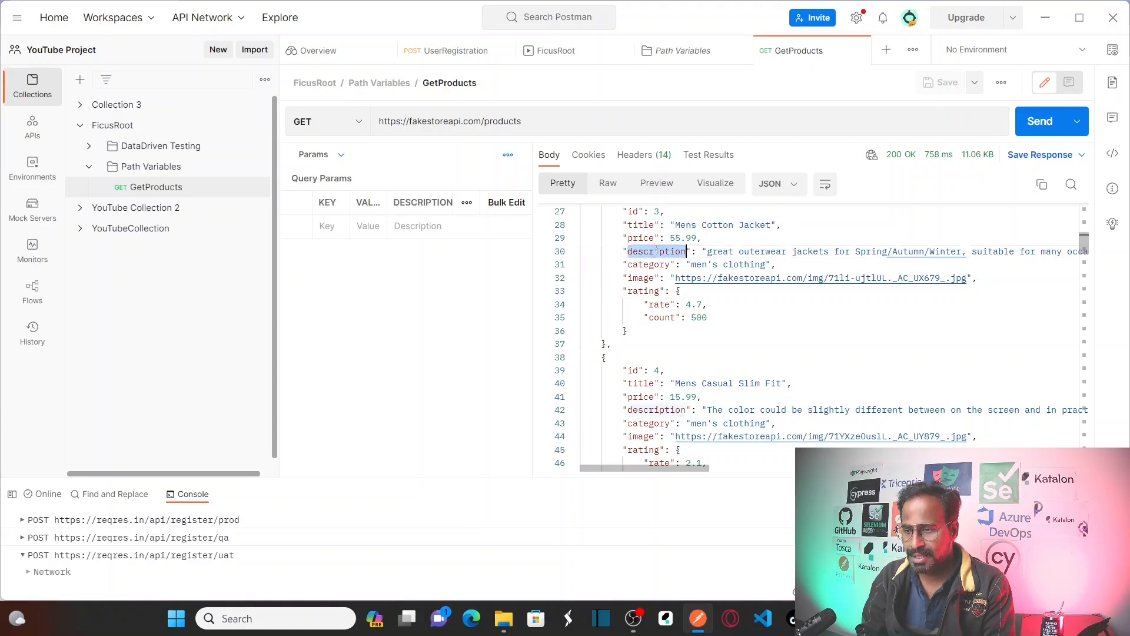
{"action": "triple_click", "coordinate": [645, 263]}
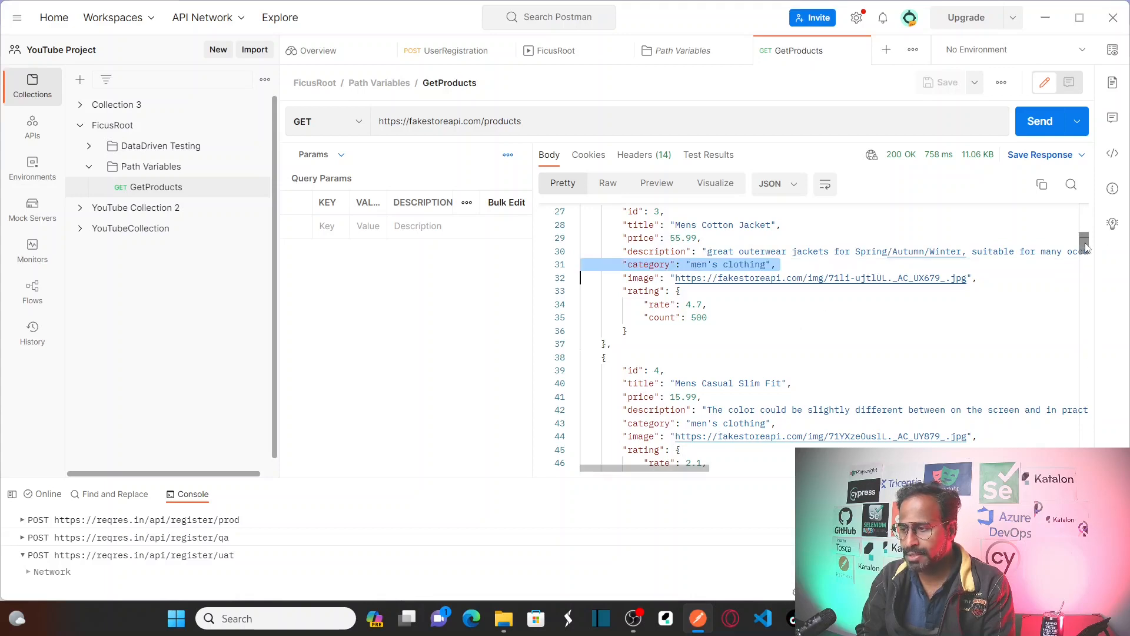
{"action": "left_click_drag", "start_coordinate": [1085, 244], "coordinate": [1078, 465]}
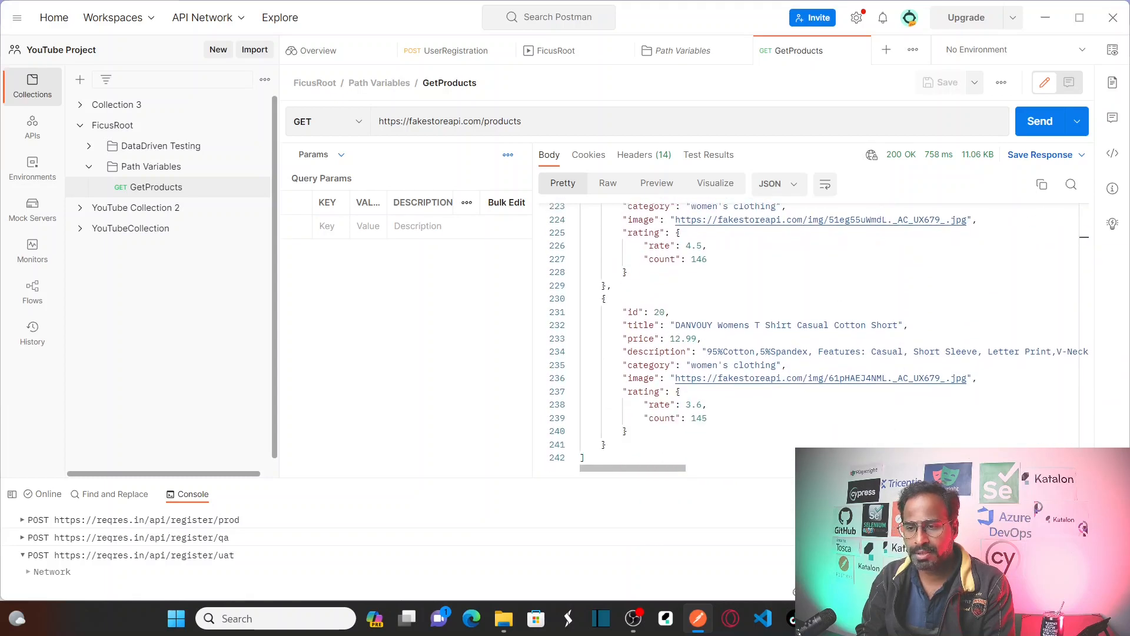
{"action": "scroll", "coordinate": [621, 311], "scroll_direction": "up", "scroll_amount": 20}
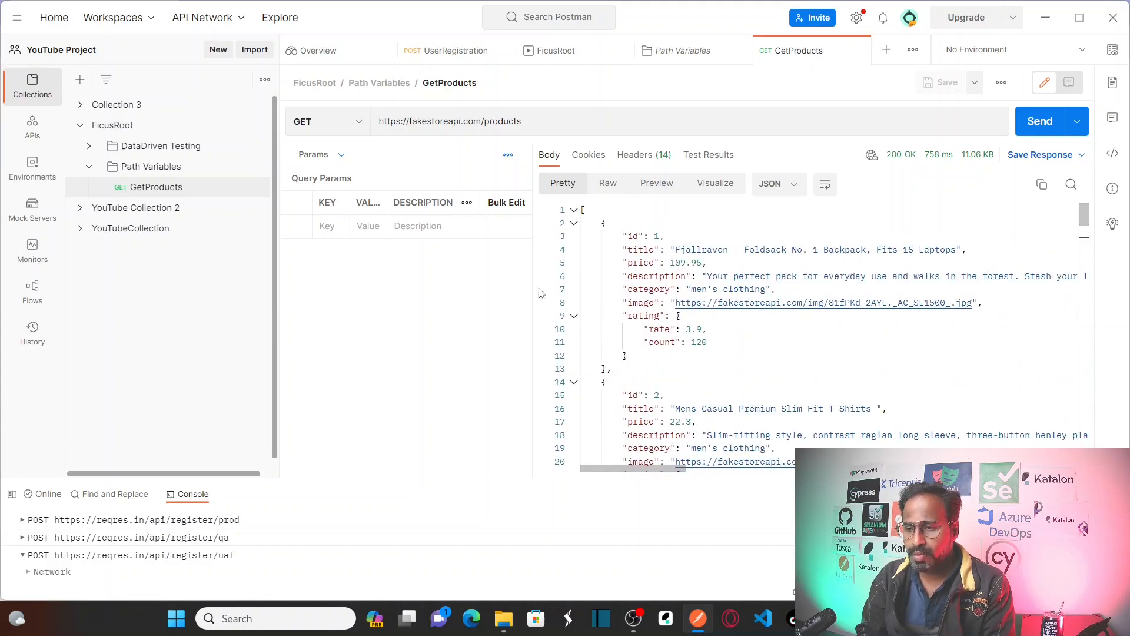
{"action": "left_click_drag", "start_coordinate": [600, 289], "coordinate": [664, 295]}
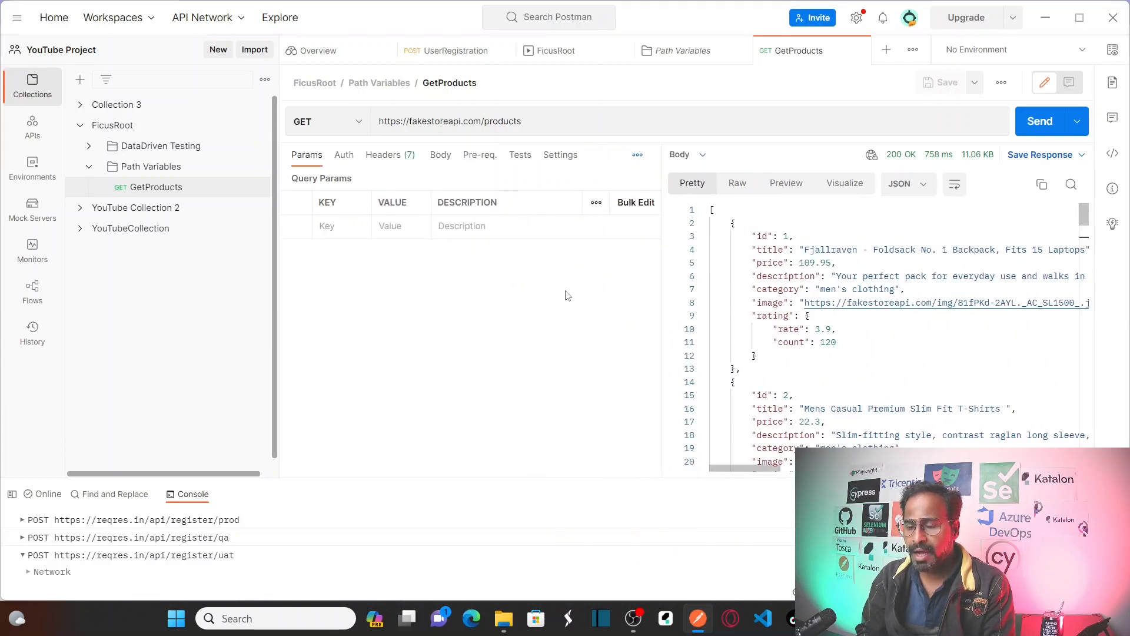
- Switch to the Fake Store API docs in the browser and examine the Get a single product example's fetch URL
{"action": "key", "text": "alt+Tab"}
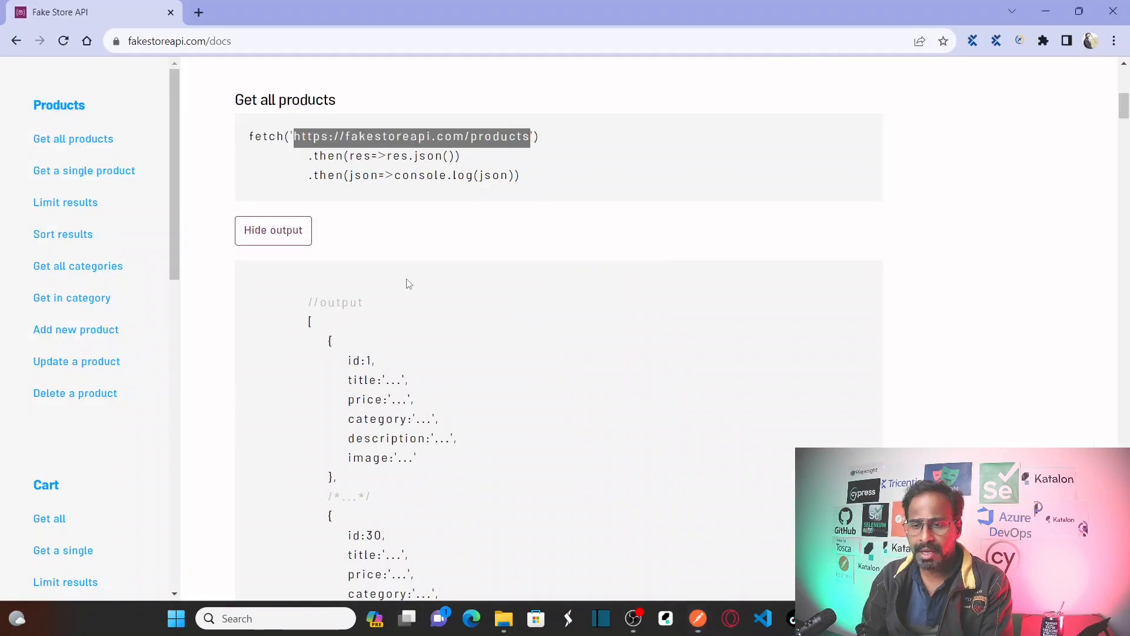
{"action": "left_click", "coordinate": [93, 172]}
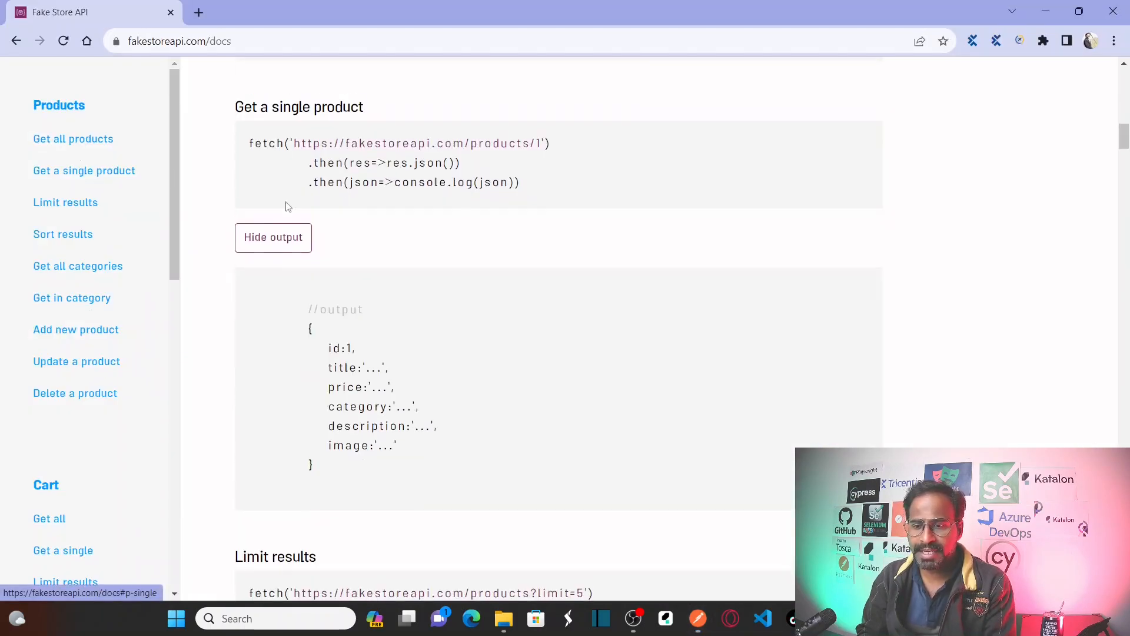
{"action": "left_click_drag", "start_coordinate": [543, 137], "coordinate": [346, 137]}
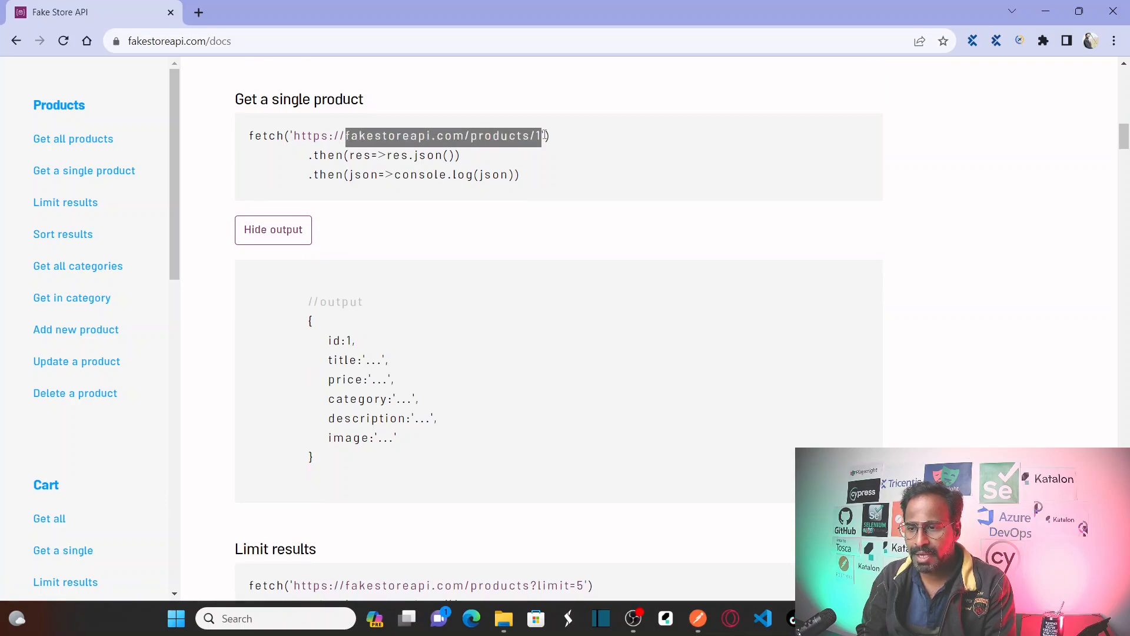
{"action": "left_click", "coordinate": [537, 136]}
{"action": "left_click_drag", "start_coordinate": [529, 136], "coordinate": [418, 136]}
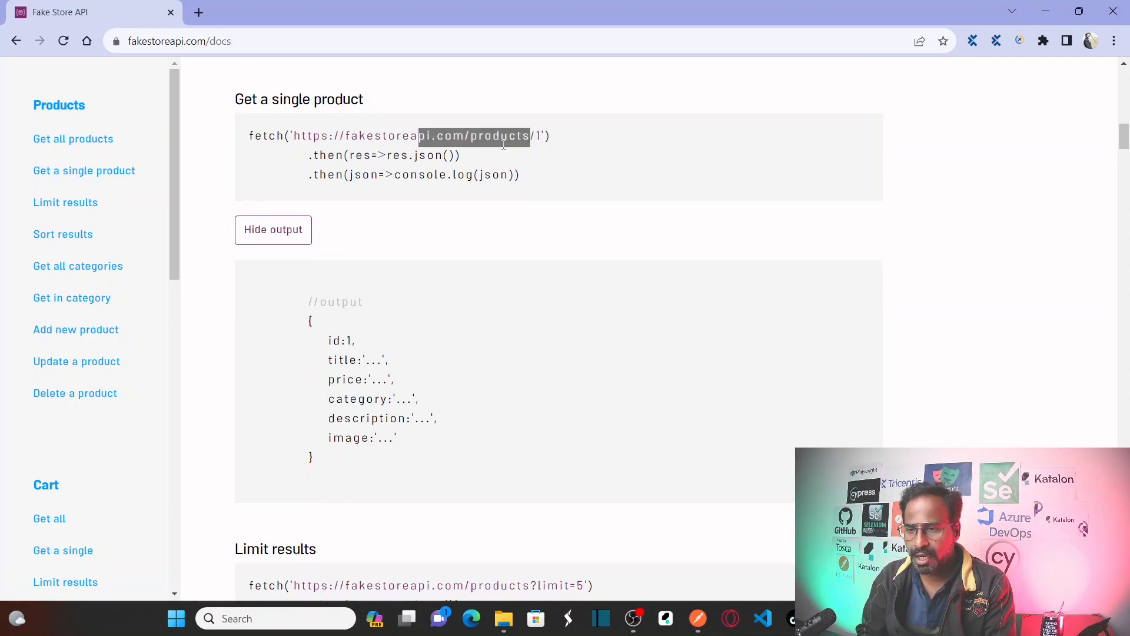
{"action": "left_click", "coordinate": [541, 130]}
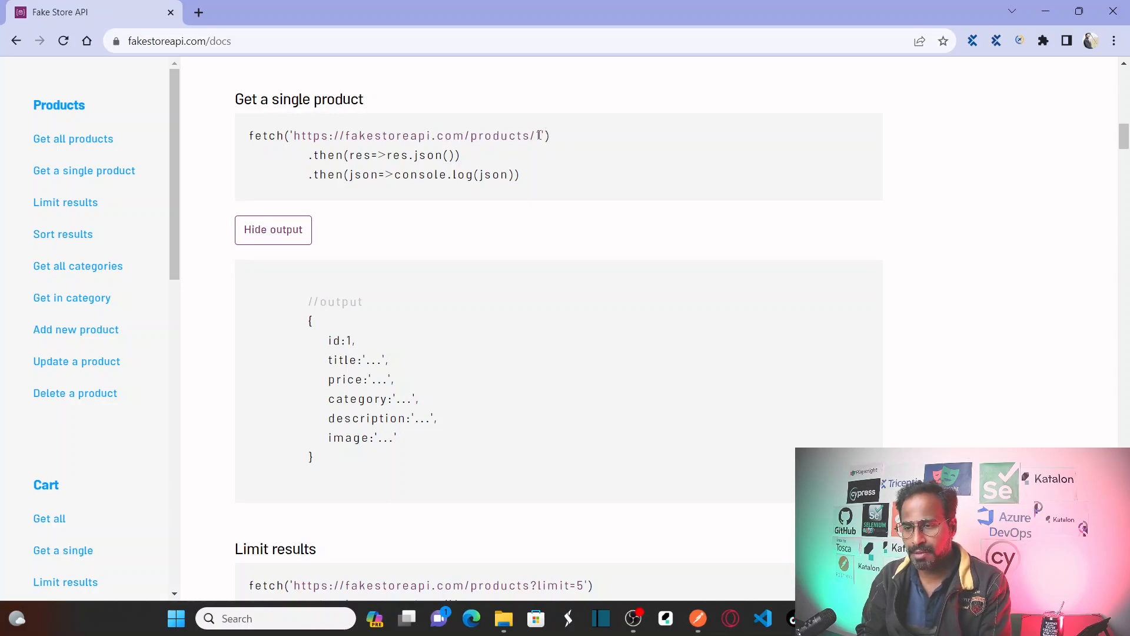
- Switch to Postman, append /5 to the GetProducts request URL and send the request
{"action": "key", "text": "alt+Tab"}
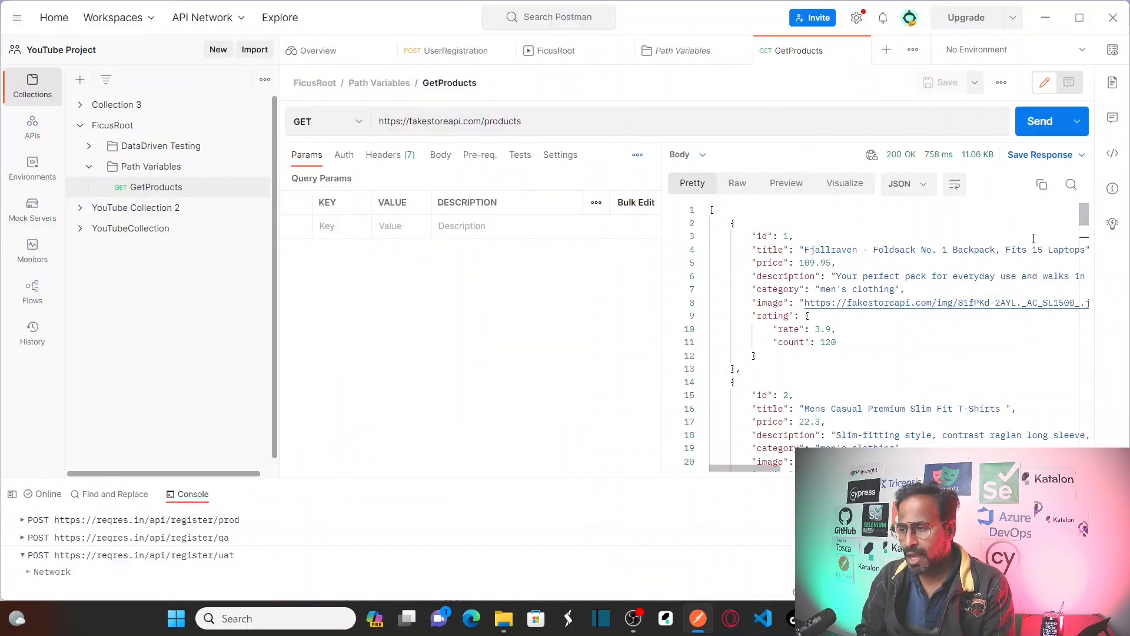
{"action": "left_click_drag", "start_coordinate": [1081, 214], "coordinate": [1084, 275]}
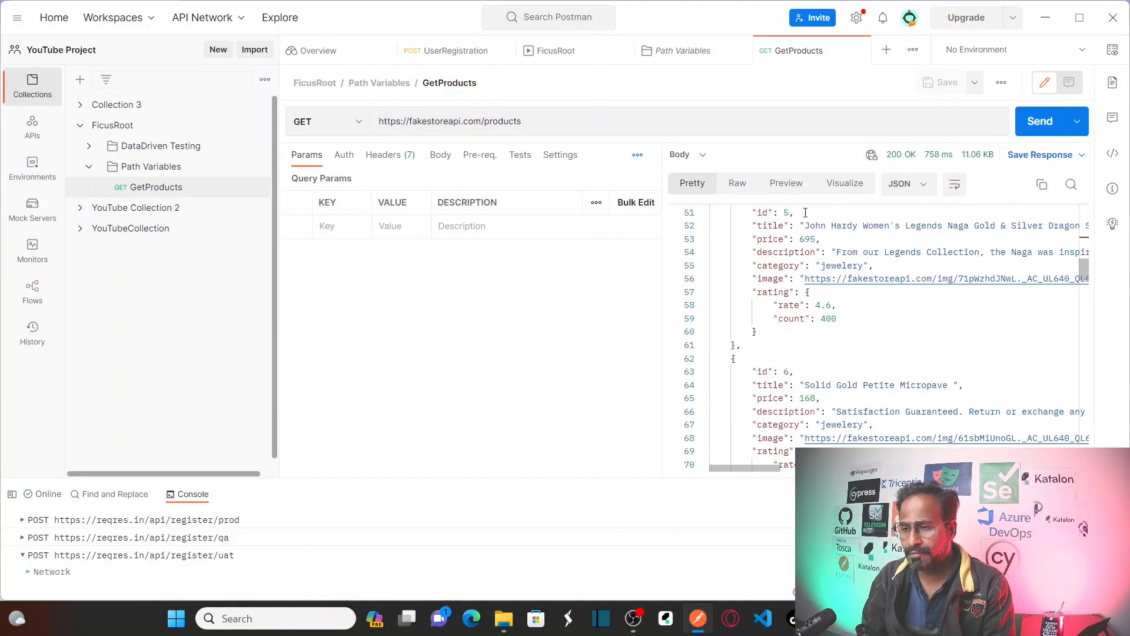
{"action": "left_click", "coordinate": [543, 120]}
{"action": "type", "text": "/5"}
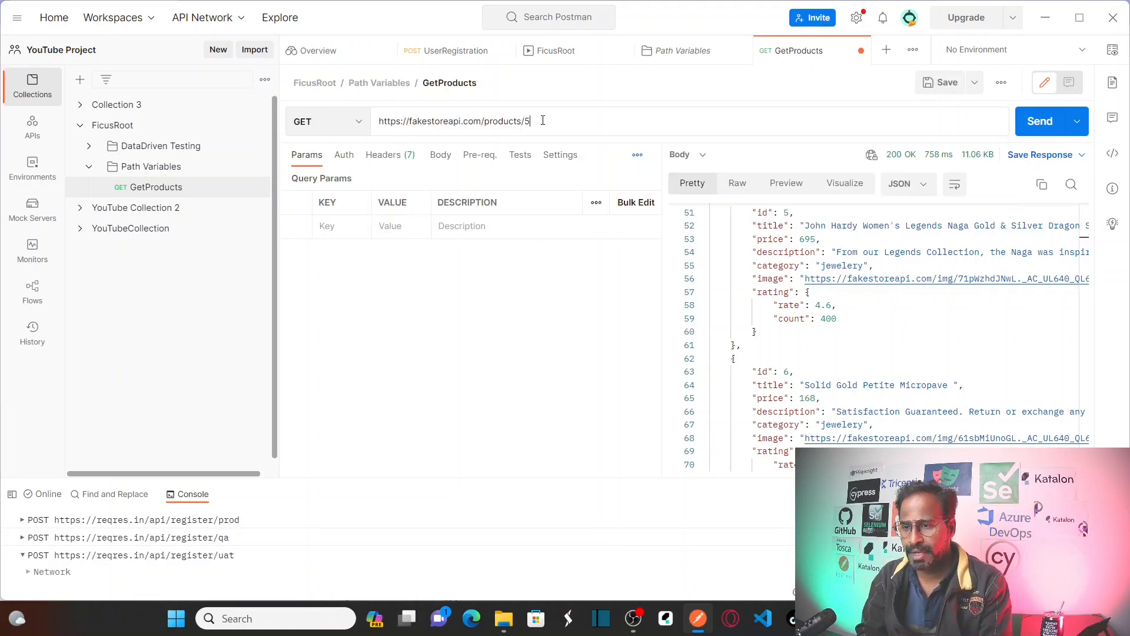
{"action": "left_click", "coordinate": [1037, 125]}
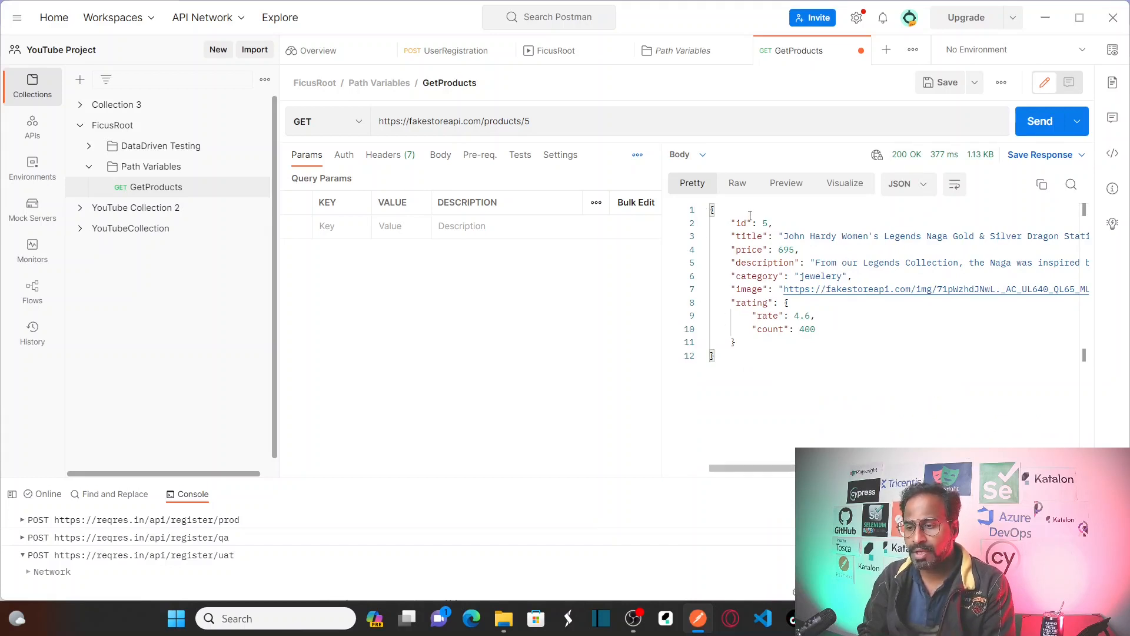
- Change the product ID at the end of the request URL to 7, send the request and check the returned id
{"action": "left_click", "coordinate": [554, 121]}
{"action": "key", "text": "BackSpace"}
{"action": "type", "text": "7"}
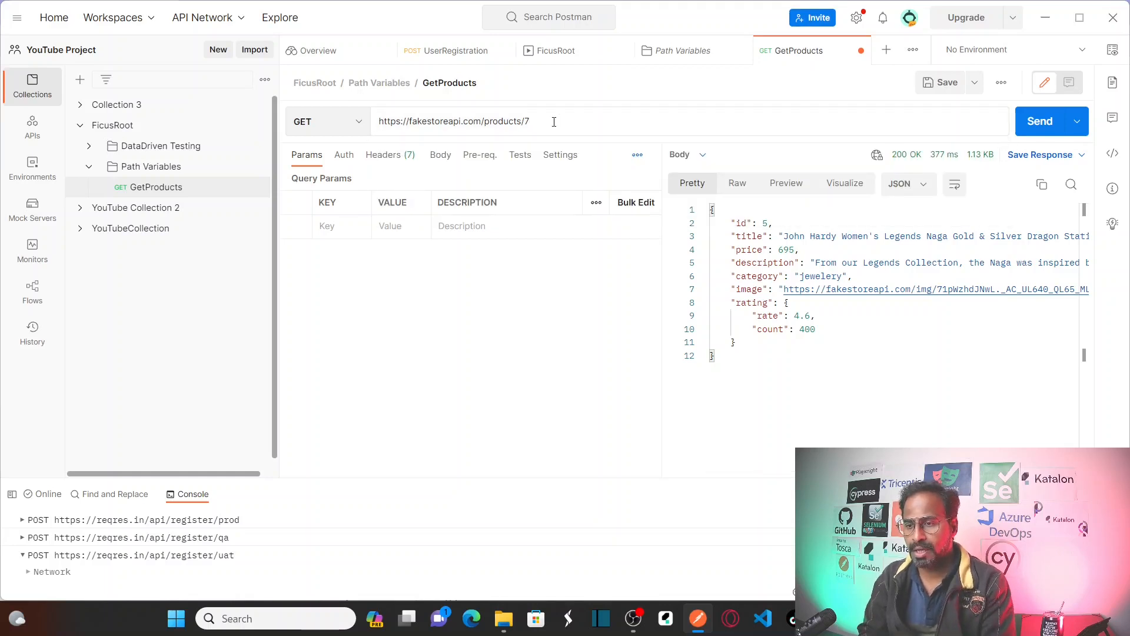
{"action": "left_click", "coordinate": [1039, 122]}
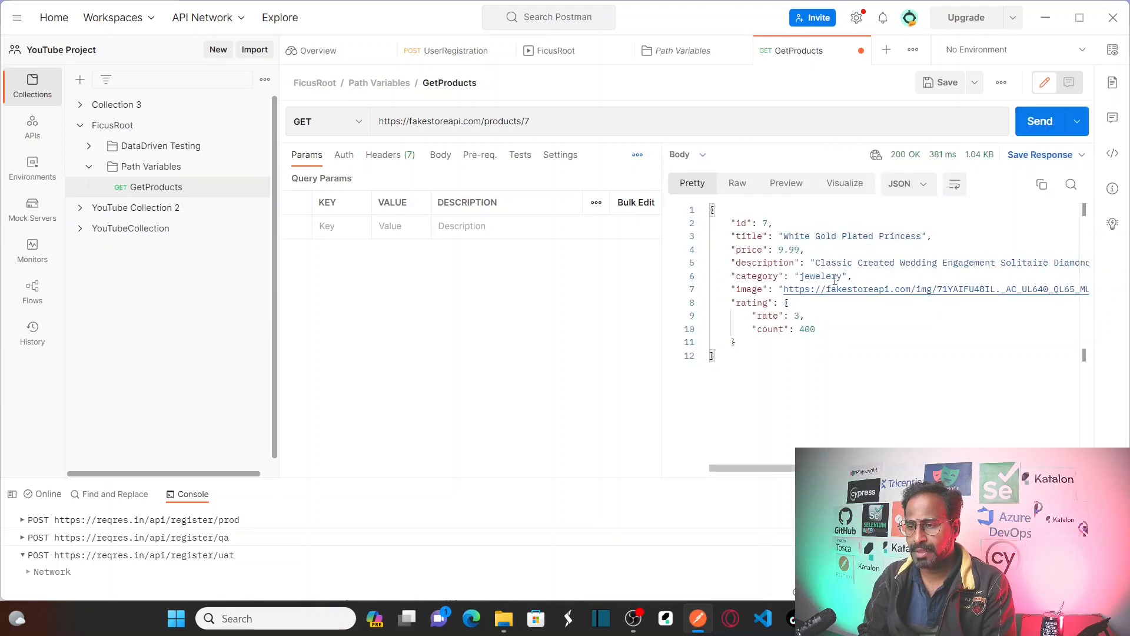
{"action": "left_click", "coordinate": [774, 223]}
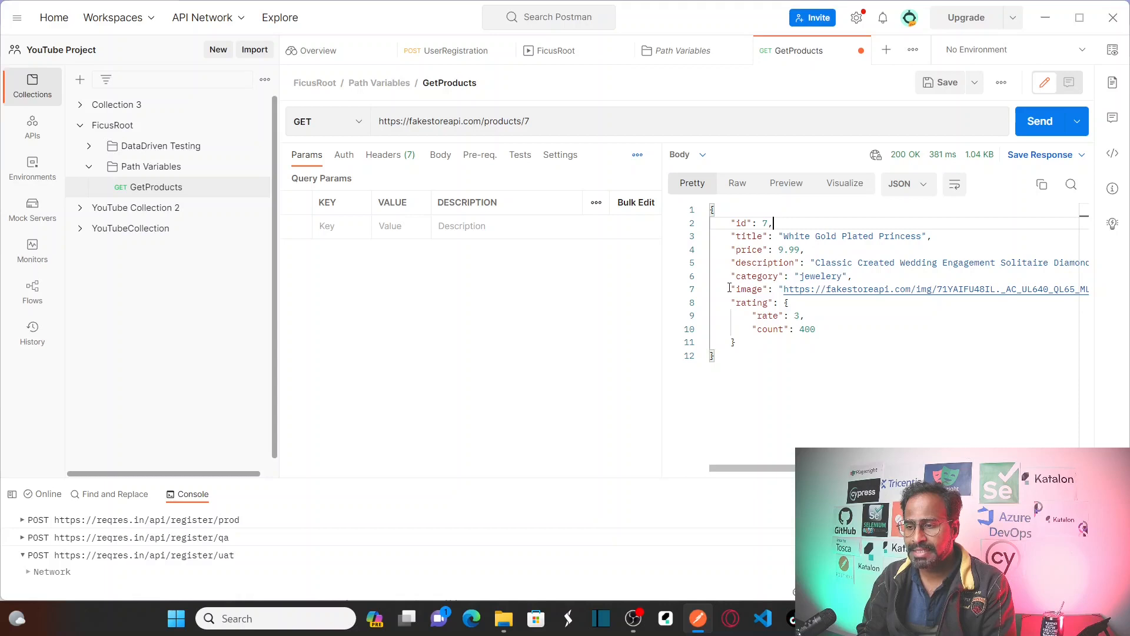
{"action": "left_click", "coordinate": [623, 126]}
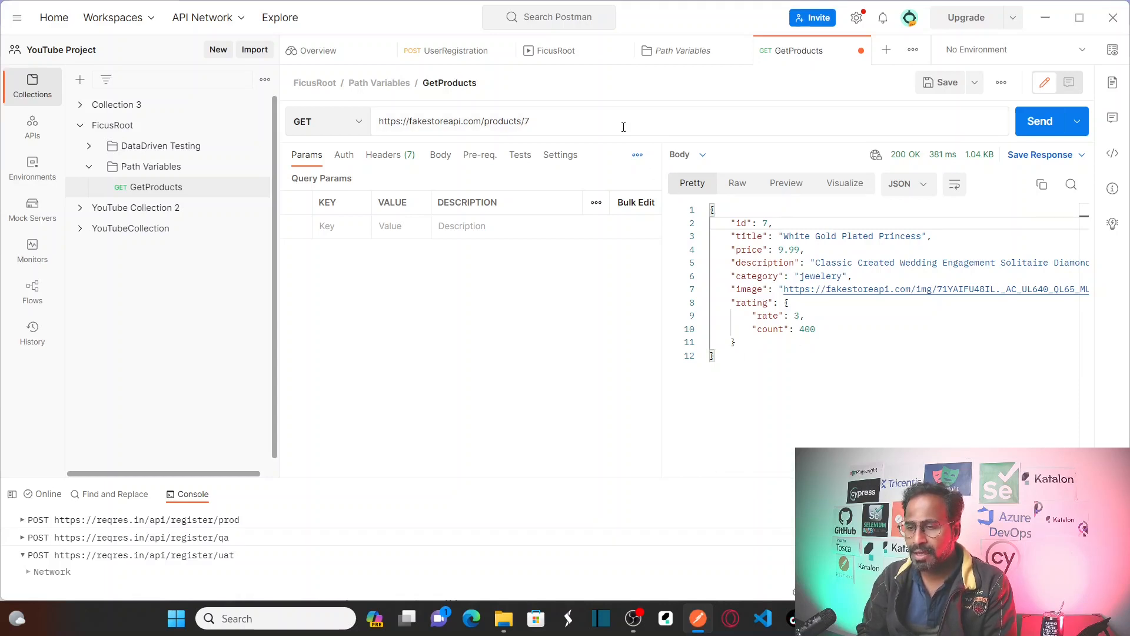
{"action": "double_click", "coordinate": [525, 121]}
{"action": "left_click", "coordinate": [561, 125]}
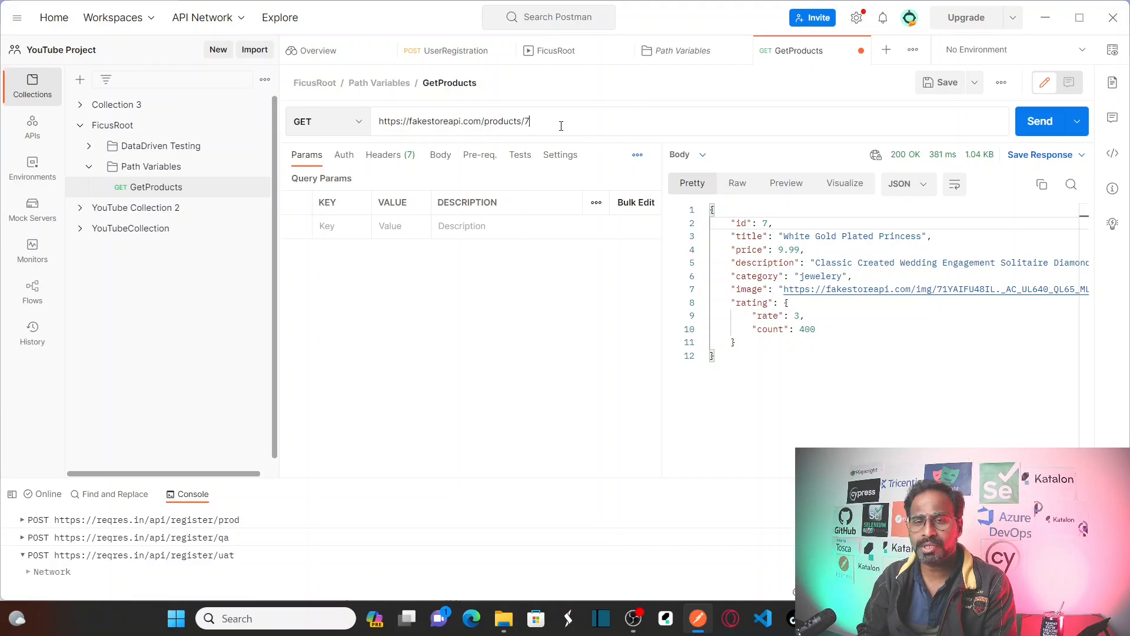
{"action": "left_click_drag", "start_coordinate": [529, 121], "coordinate": [526, 122]}
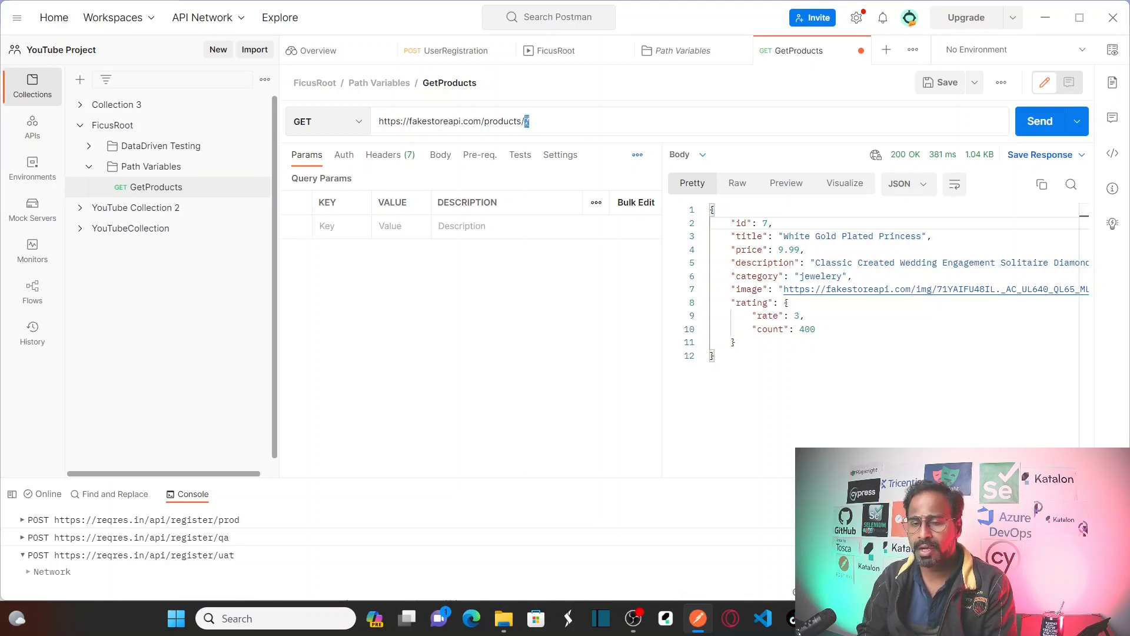
- Replace the product ID 7 at the end of the request URL with a colon and display the request's parameters
{"action": "left_click", "coordinate": [551, 125]}
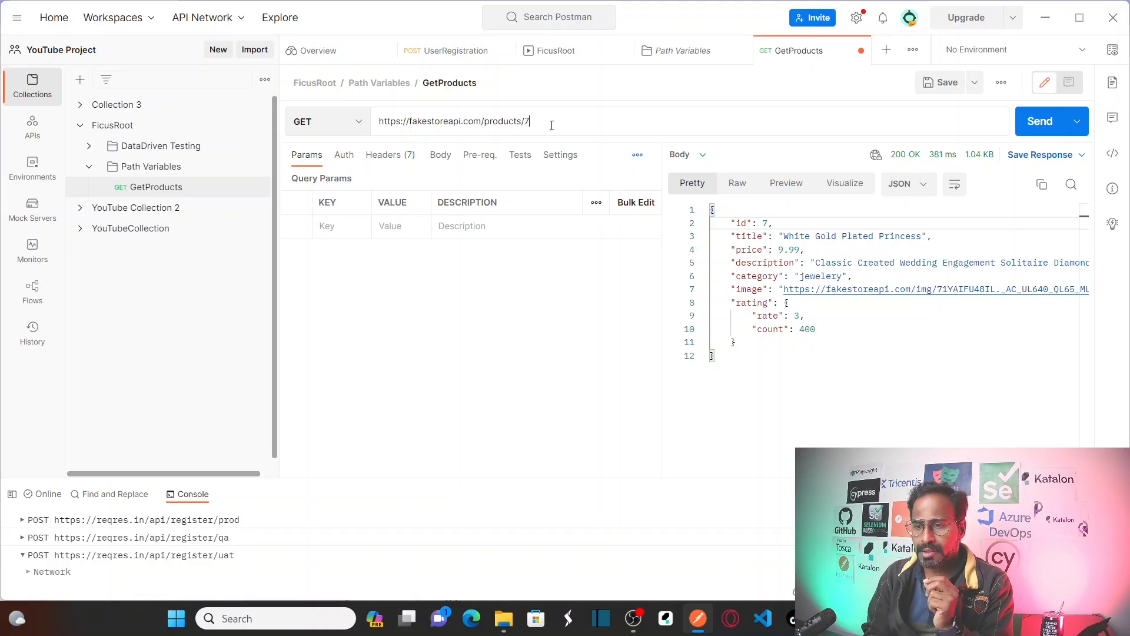
{"action": "key", "text": "BackSpace"}
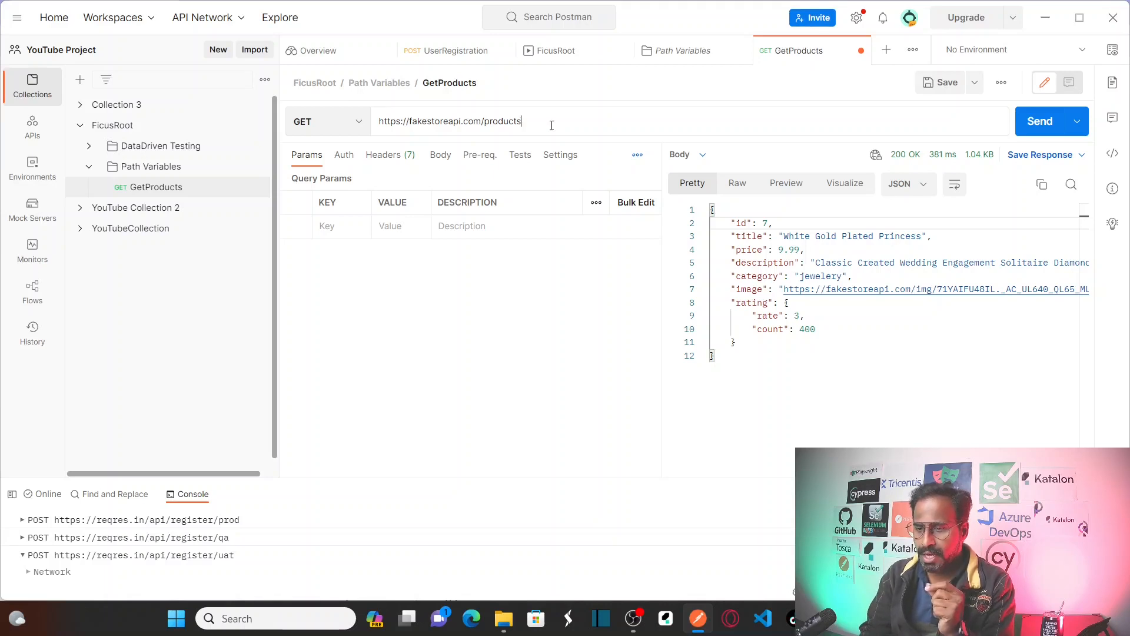
{"action": "left_click", "coordinate": [551, 125]}
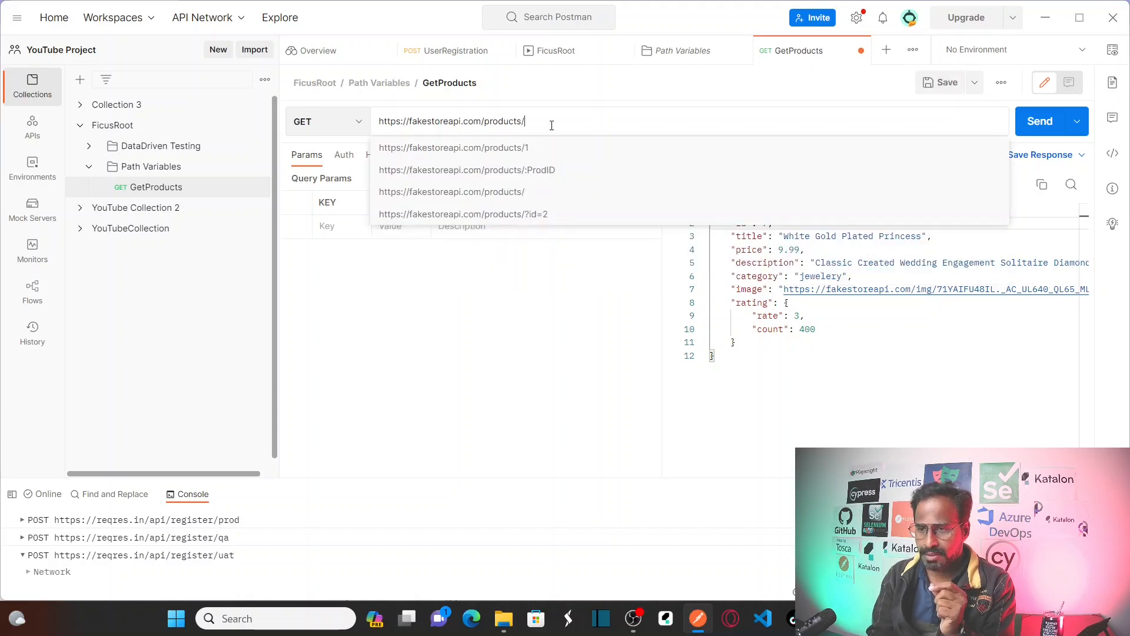
{"action": "type", "text": "1"}
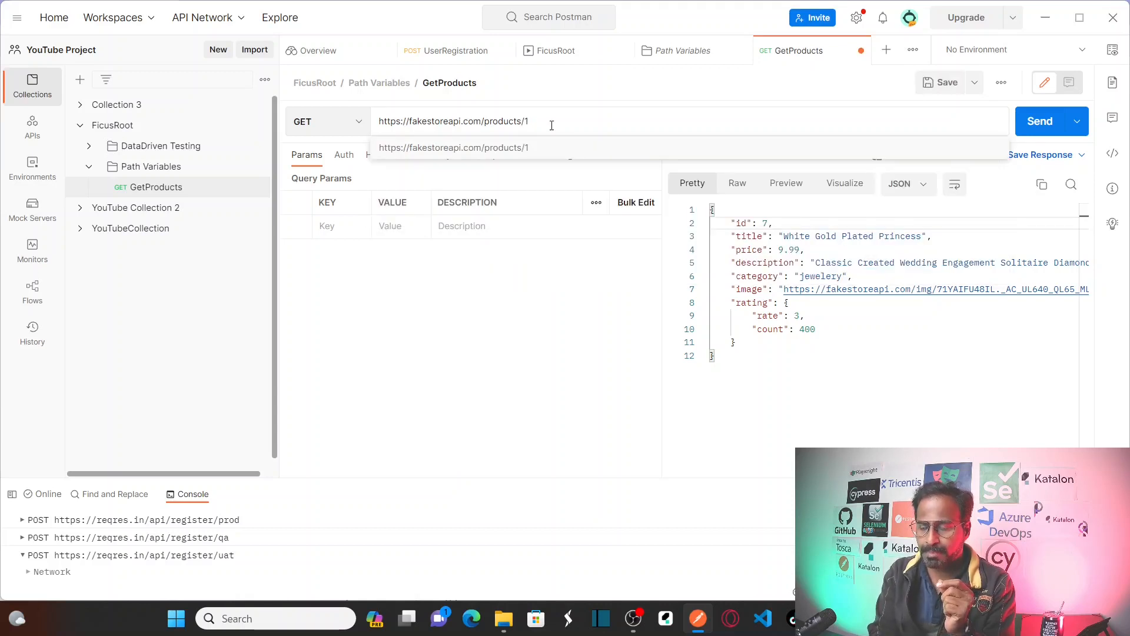
{"action": "key", "text": "BackSpace"}
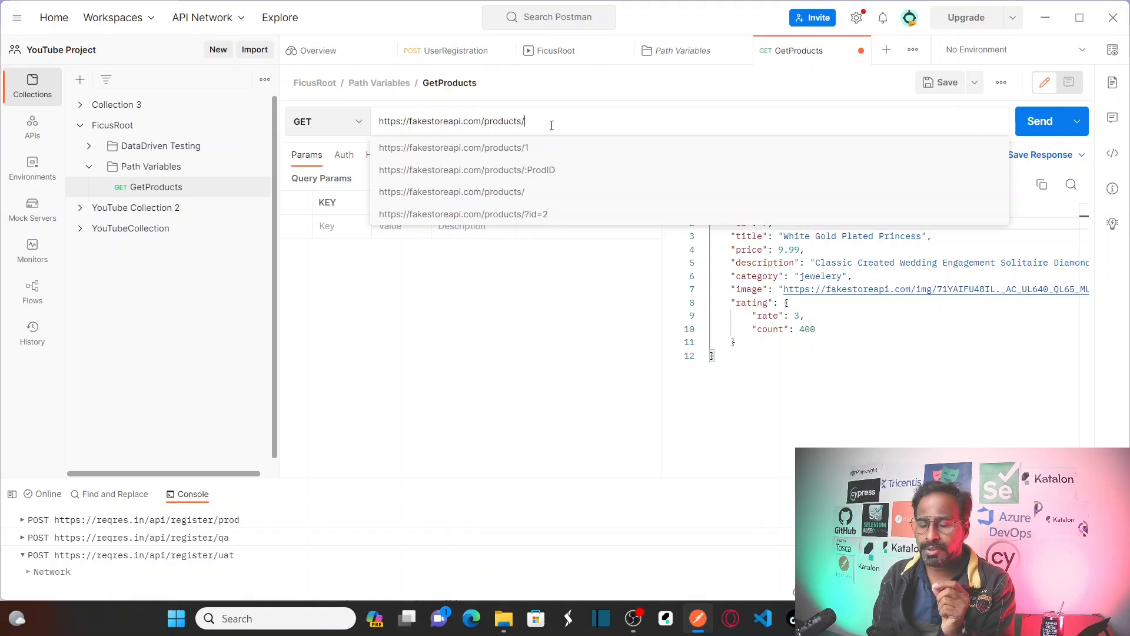
{"action": "type", "text": ":"}
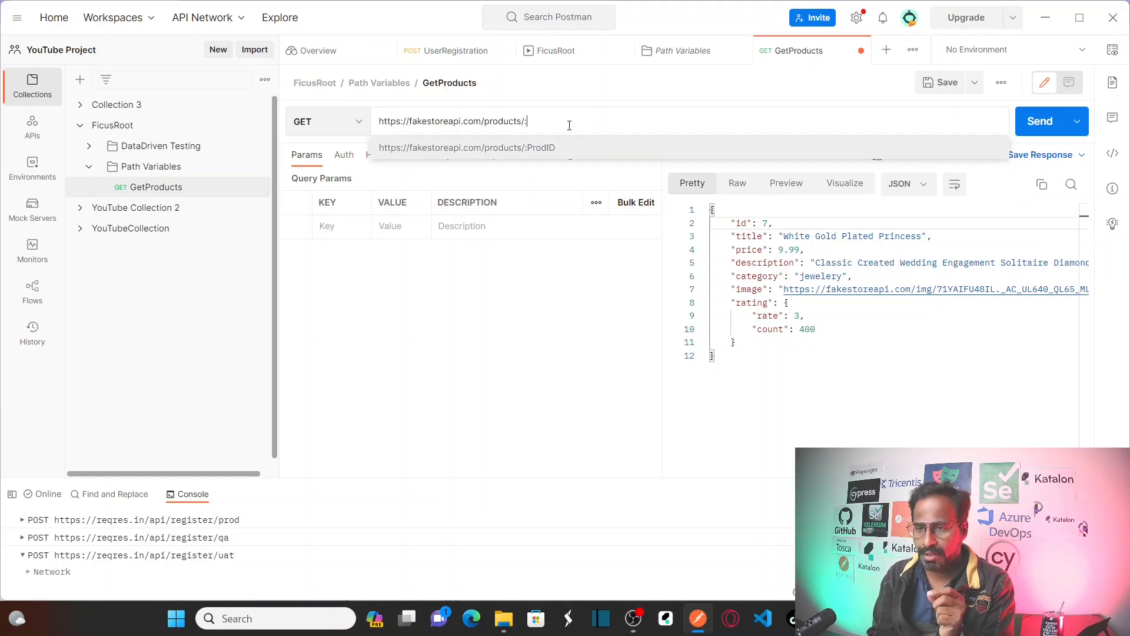
{"action": "left_click", "coordinate": [340, 158]}
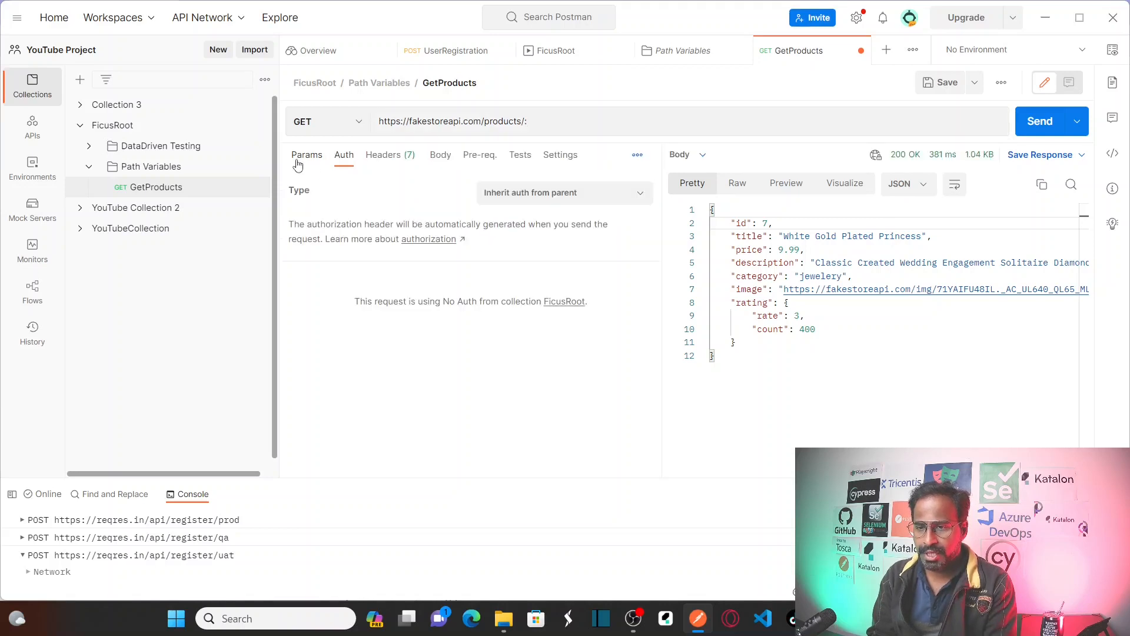
{"action": "left_click", "coordinate": [305, 155]}
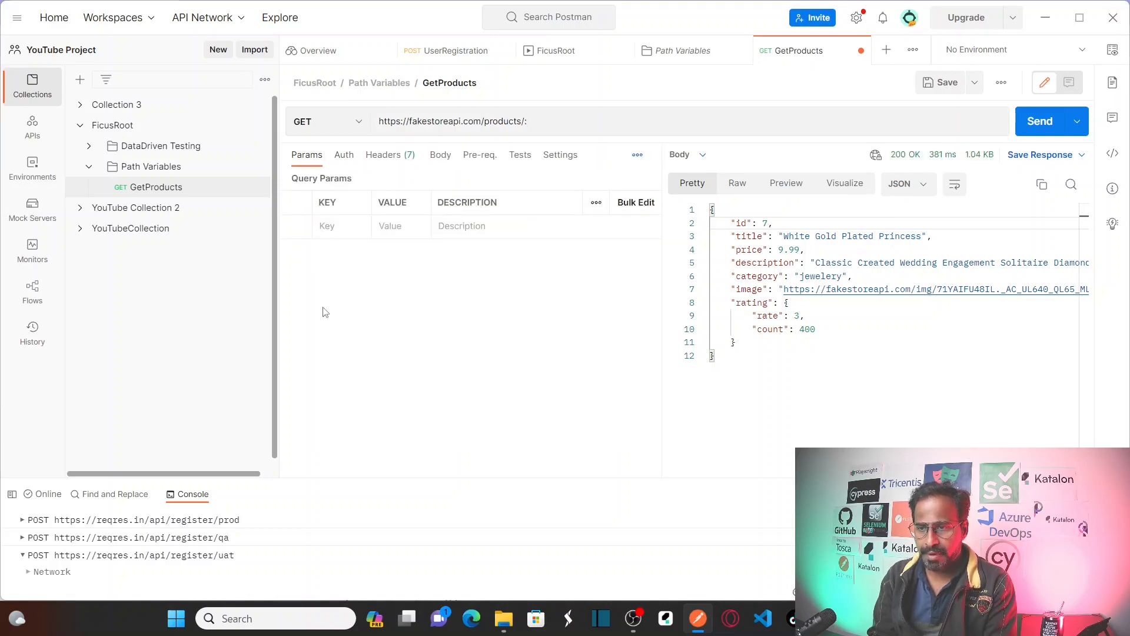
- Try the path variable :ProdID at the end of the request URL and remove it, leaving the URL ending in products/
{"action": "left_click", "coordinate": [552, 121]}
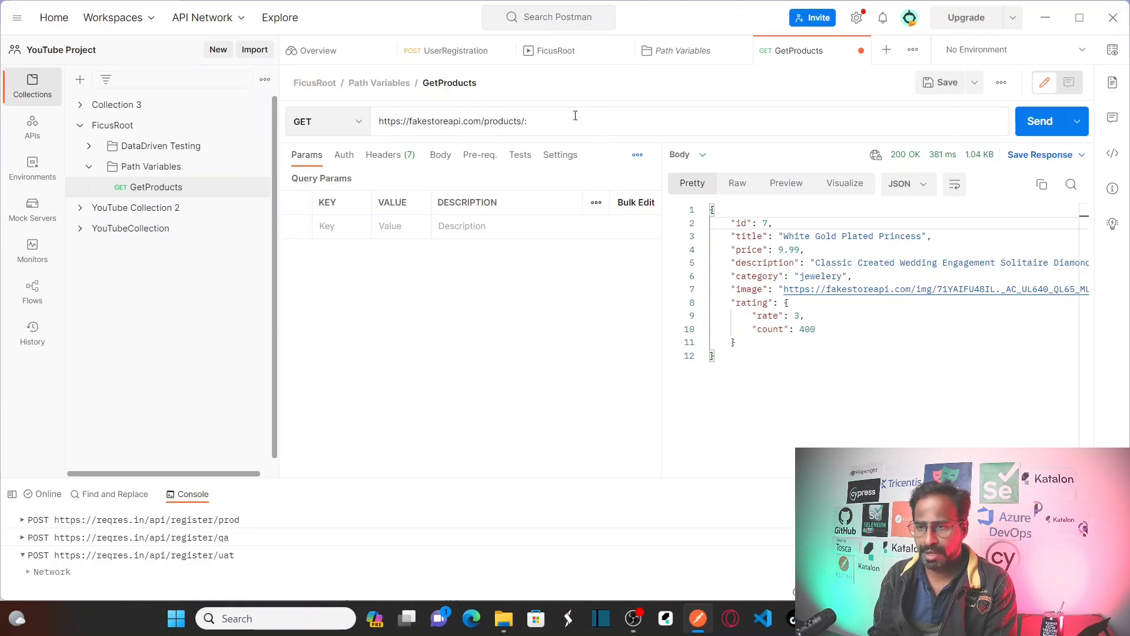
{"action": "type", "text": ":"}
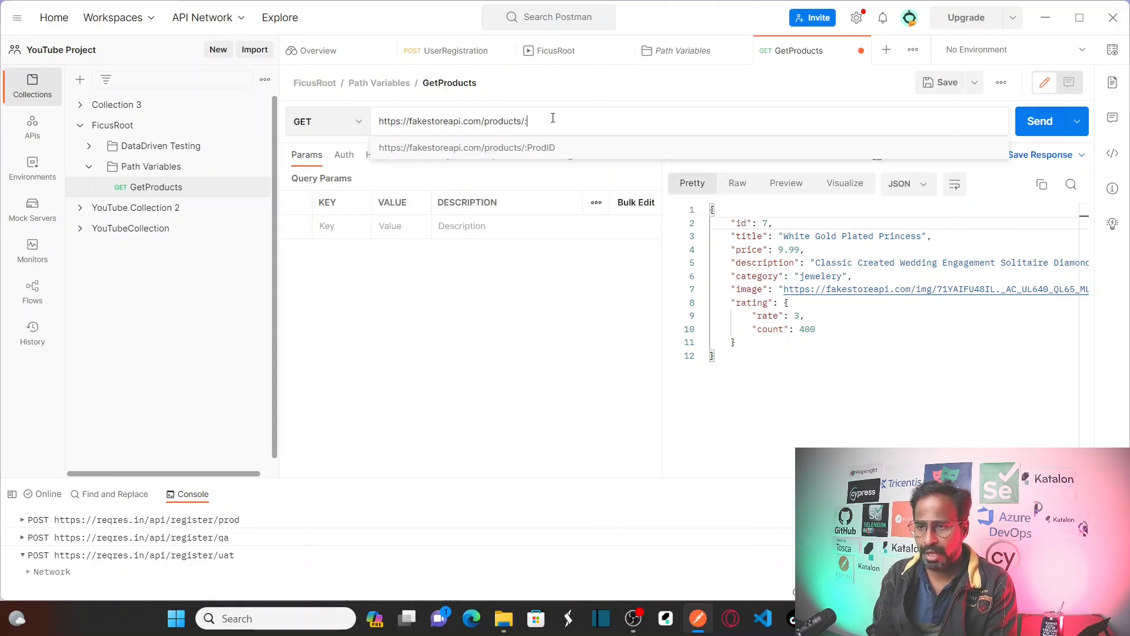
{"action": "type", "text": "Pr"}
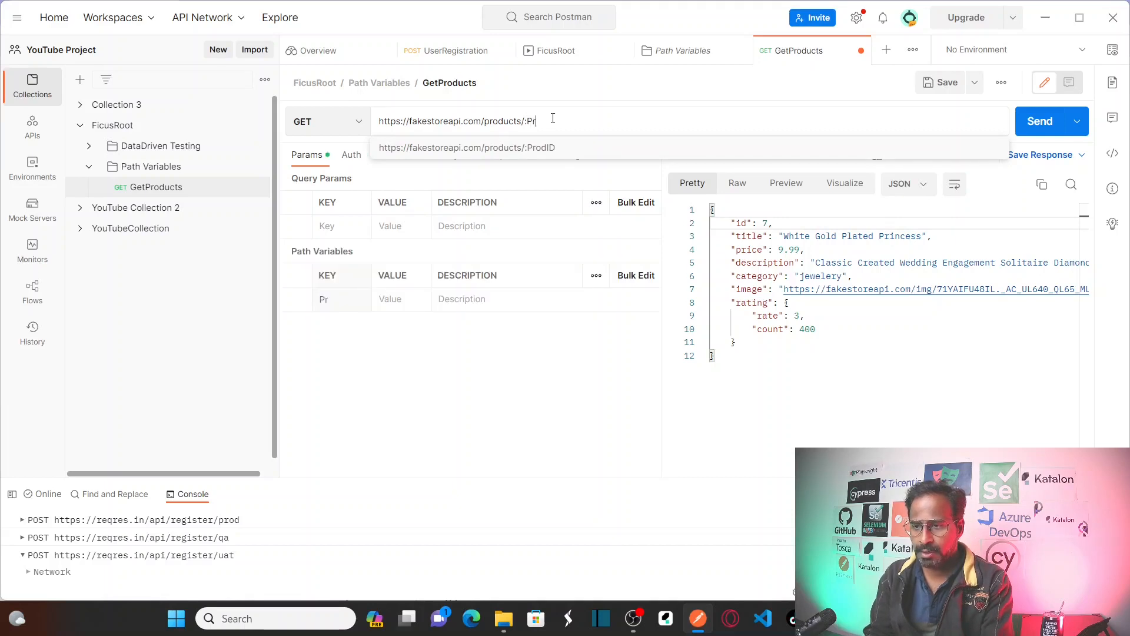
{"action": "type", "text": "odID"}
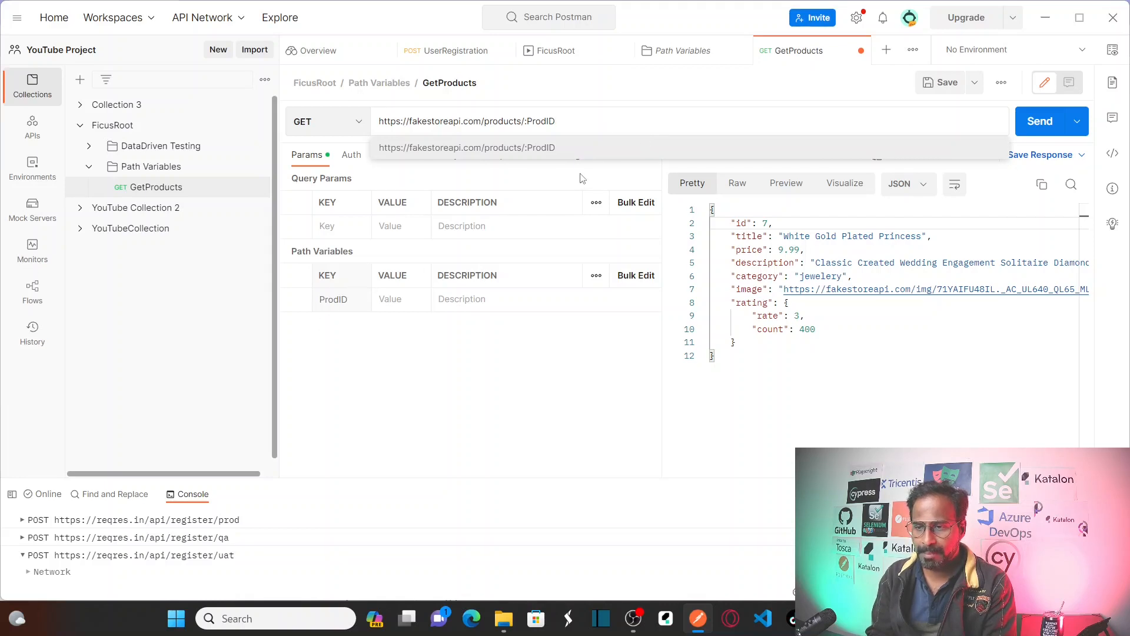
{"action": "key", "text": "BackSpace"}
{"action": "key", "text": "BackSpace"}
{"action": "key", "text": "BackSpace"}
{"action": "key", "text": "BackSpace"}
{"action": "key", "text": "BackSpace"}
{"action": "key", "text": "BackSpace"}
{"action": "key", "text": "BackSpace"}
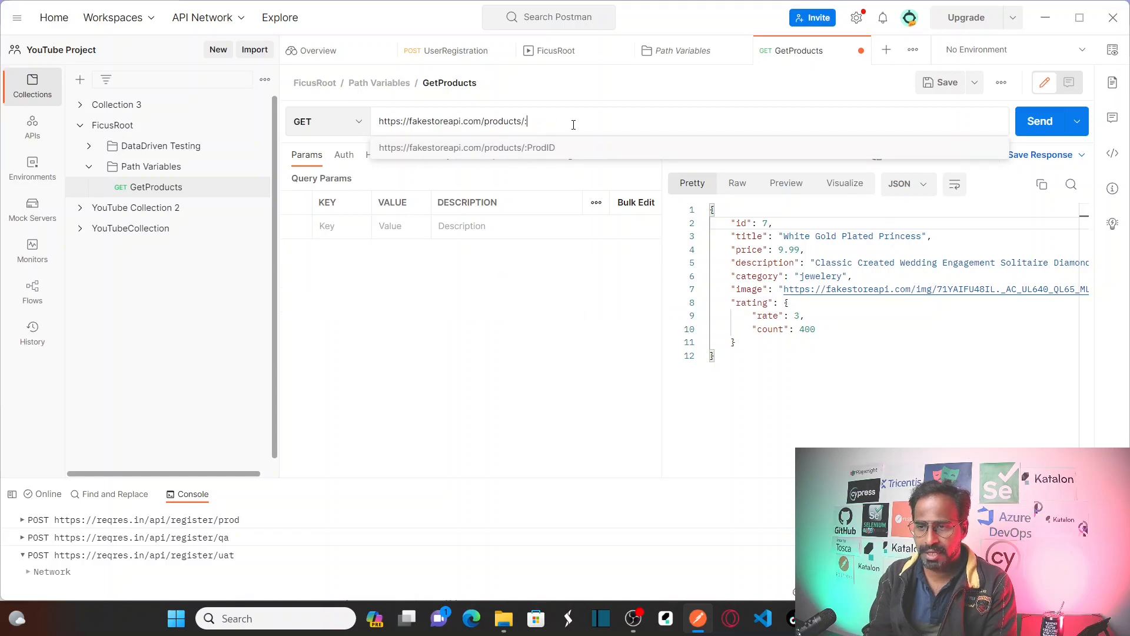
{"action": "left_click", "coordinate": [332, 322]}
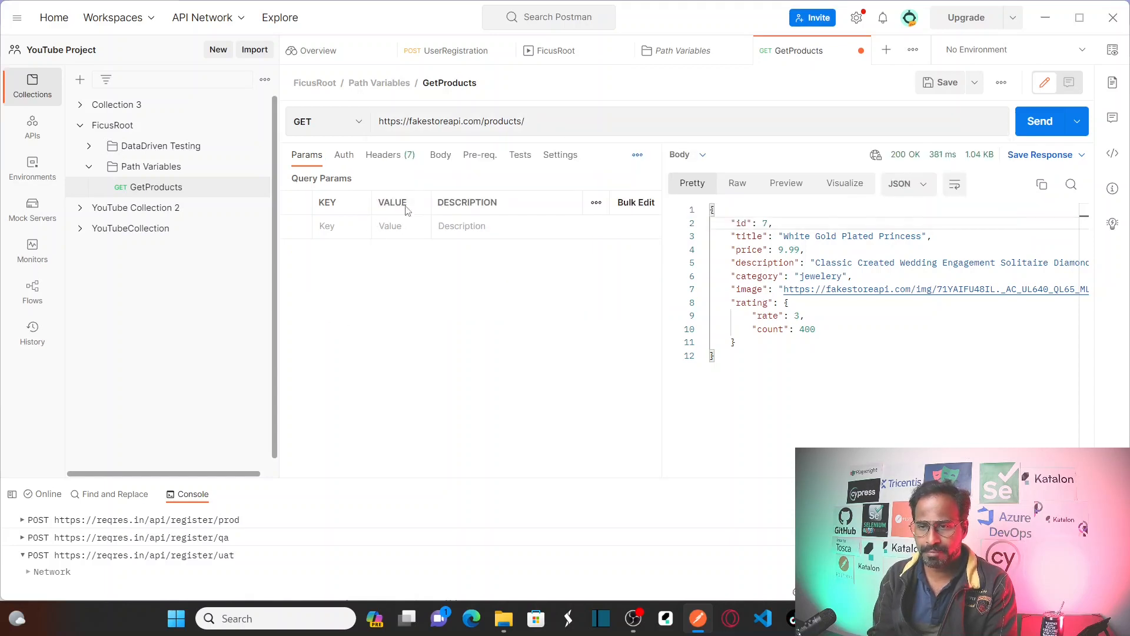
- Append the path variable :ProductID to the end of the GetProducts request URL
{"action": "left_click", "coordinate": [539, 127]}
{"action": "type", "text": ":"}
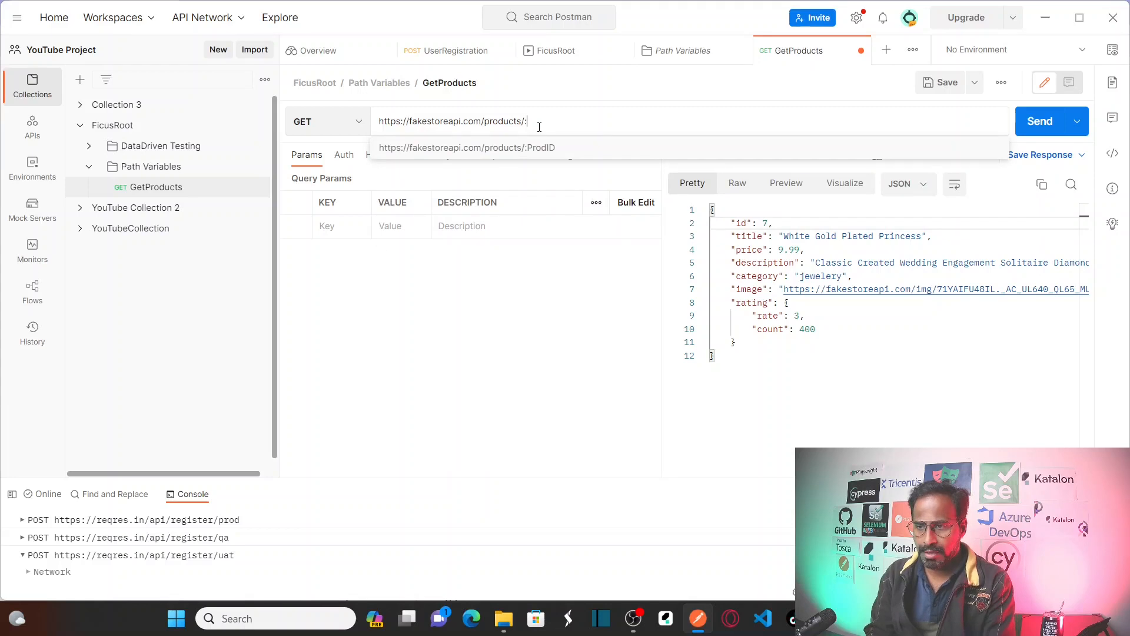
{"action": "type", "text": "Produ"}
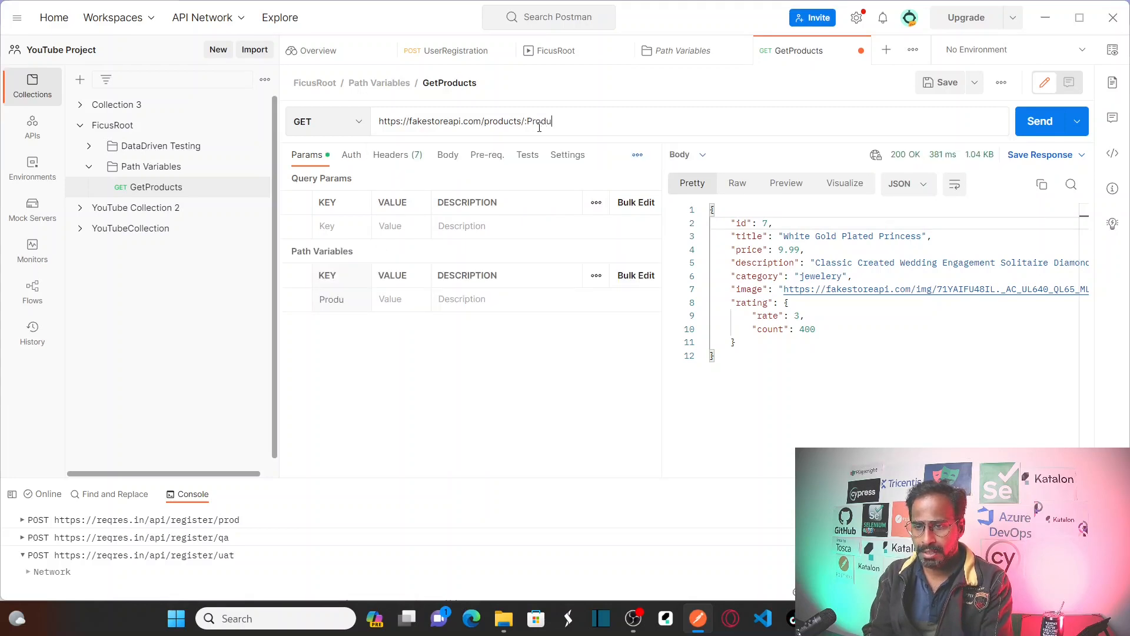
{"action": "type", "text": "ctID"}
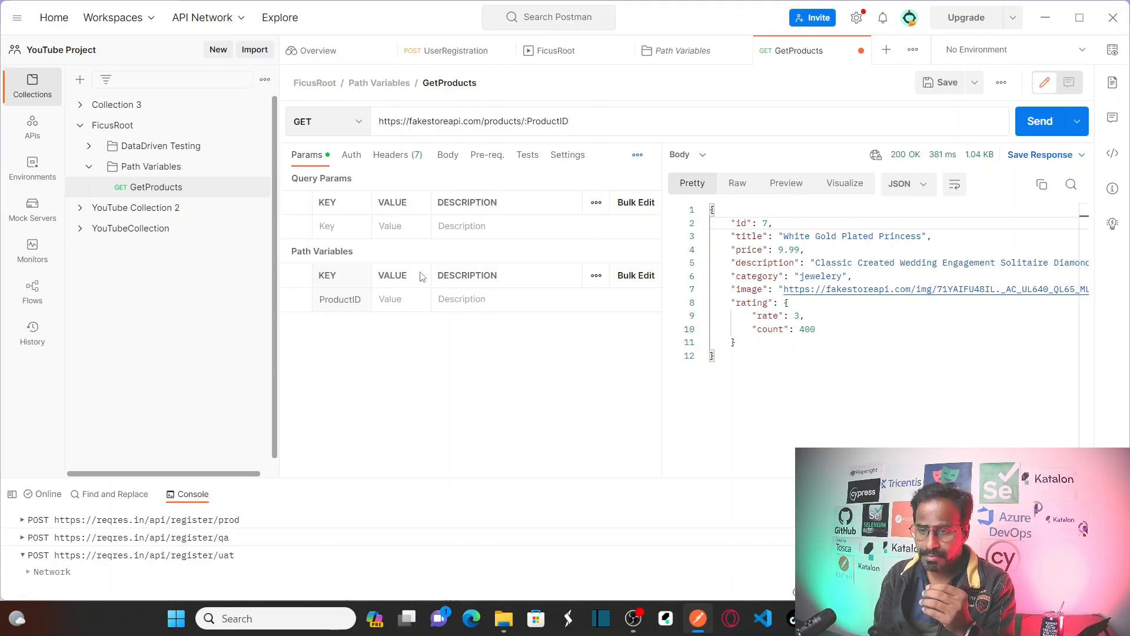
- Give the ProductID path variable the value 5 and send the request
{"action": "left_click", "coordinate": [391, 299]}
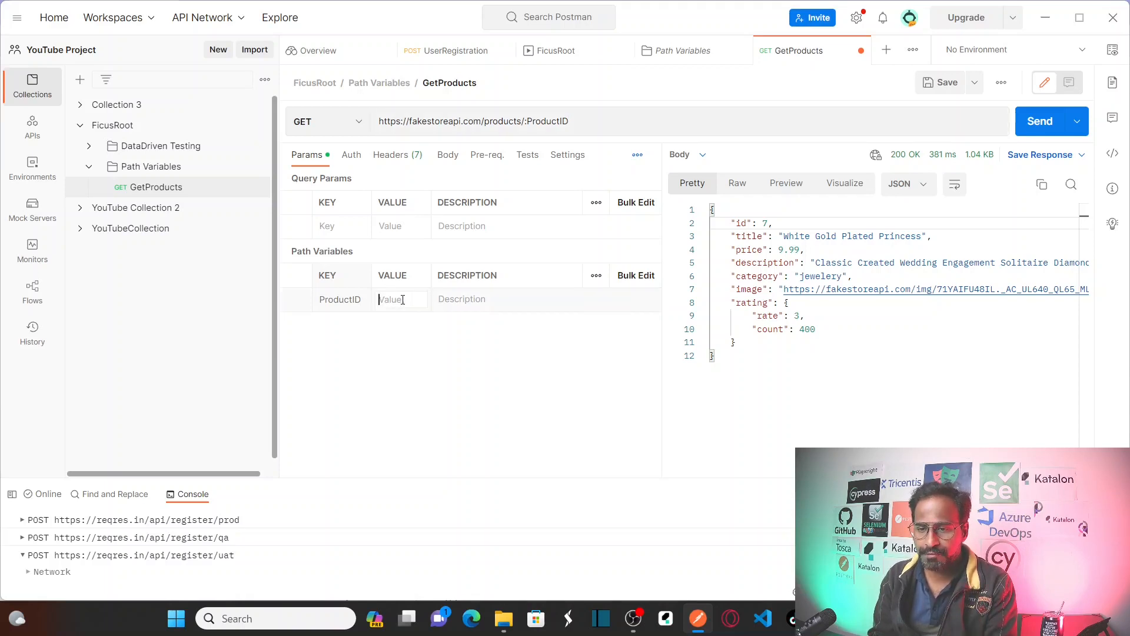
{"action": "type", "text": "5"}
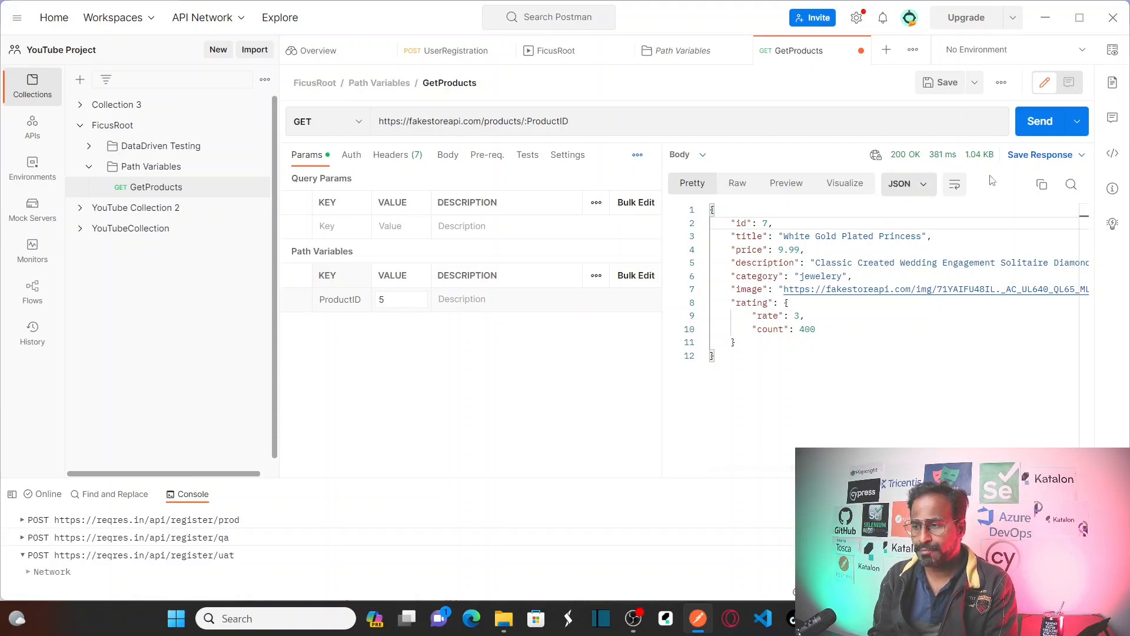
{"action": "left_click", "coordinate": [1040, 121]}
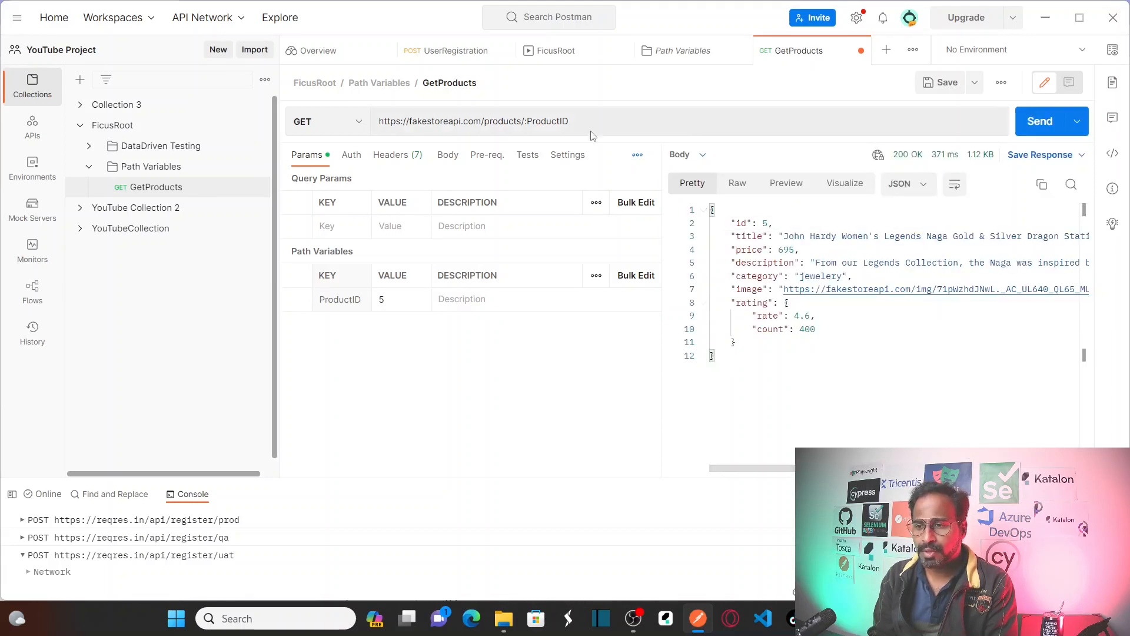
{"action": "left_click_drag", "start_coordinate": [574, 120], "coordinate": [527, 121]}
{"action": "left_click", "coordinate": [365, 399]}
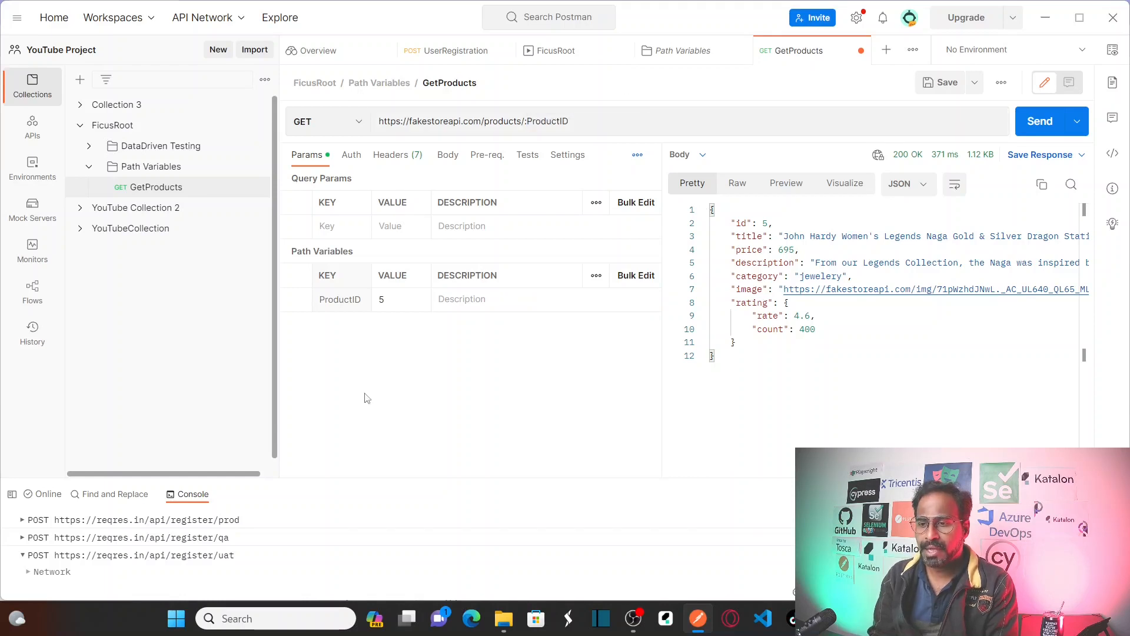
{"action": "left_click", "coordinate": [448, 156]}
{"action": "left_click", "coordinate": [300, 156]}
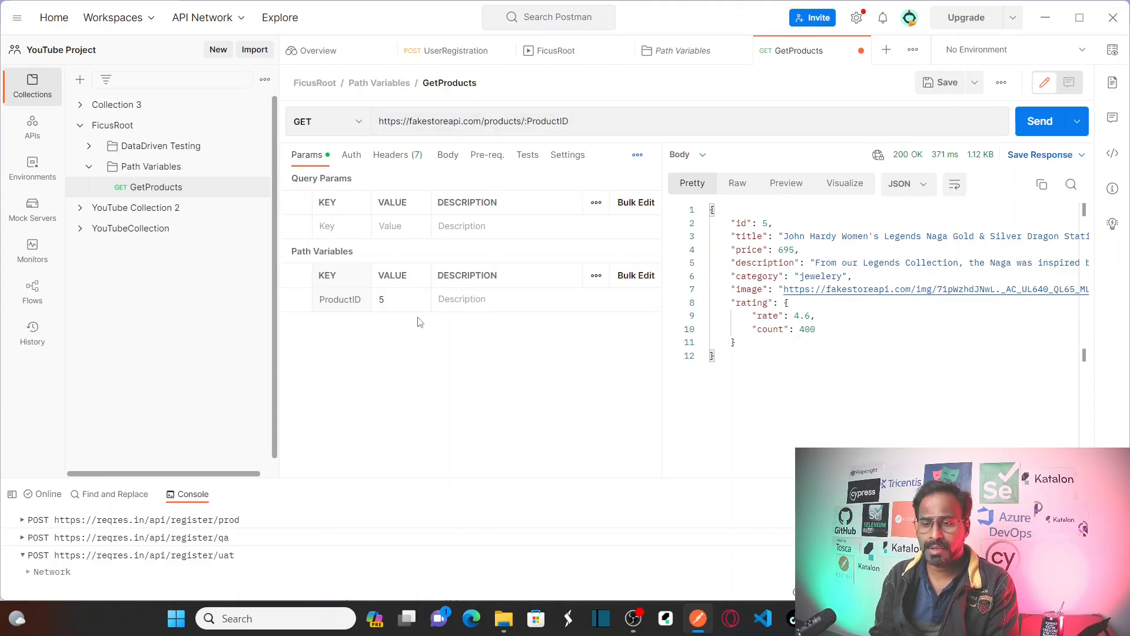
- Change the ProductID path variable's value to 1 and send the request
{"action": "double_click", "coordinate": [394, 305]}
{"action": "type", "text": "1"}
{"action": "left_click", "coordinate": [407, 362]}
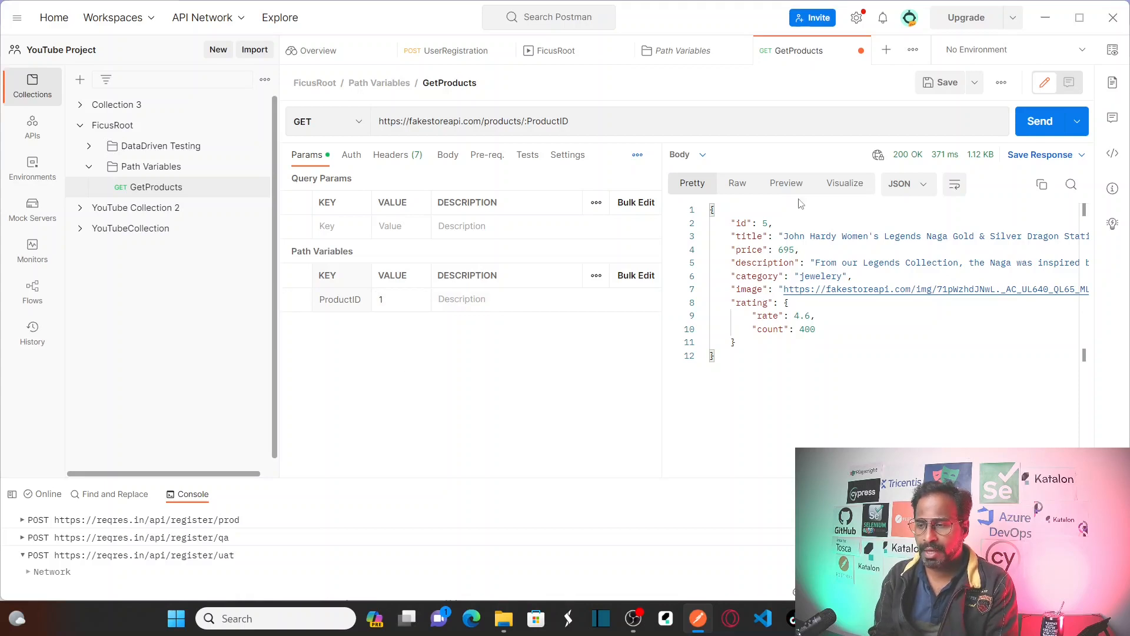
{"action": "left_click", "coordinate": [1034, 125]}
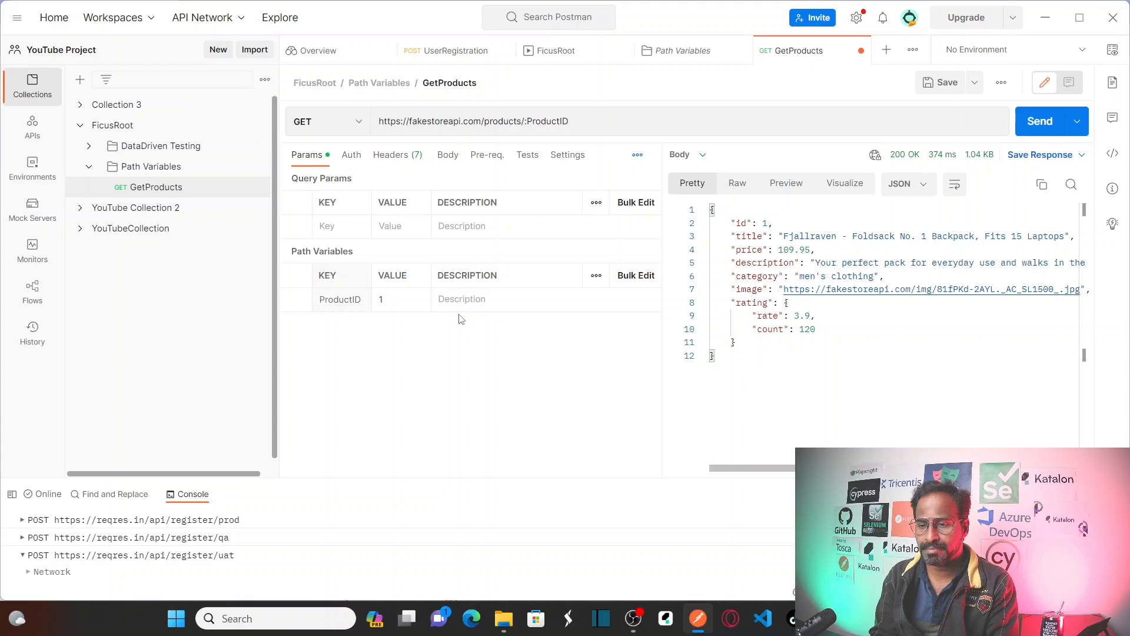
- Change the ProductID path variable's value to 2 and send the request
{"action": "left_click", "coordinate": [403, 298]}
{"action": "key", "text": "BackSpace"}
{"action": "type", "text": "2"}
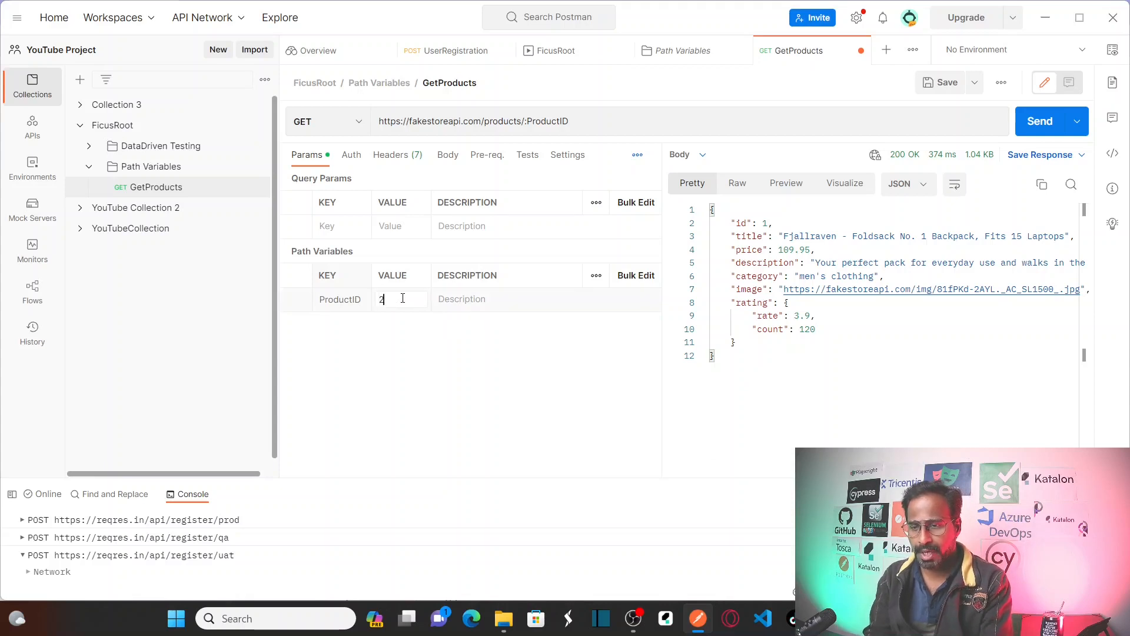
{"action": "left_click", "coordinate": [1029, 134]}
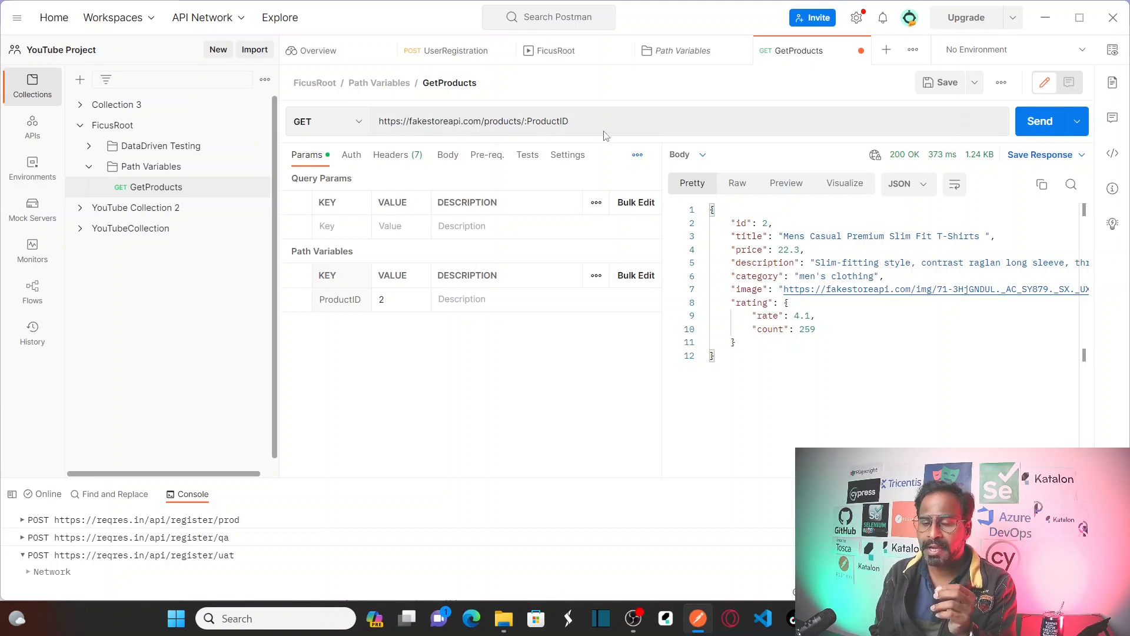
- Empty the ProductID path variable's value and send the request
{"action": "left_click", "coordinate": [399, 307]}
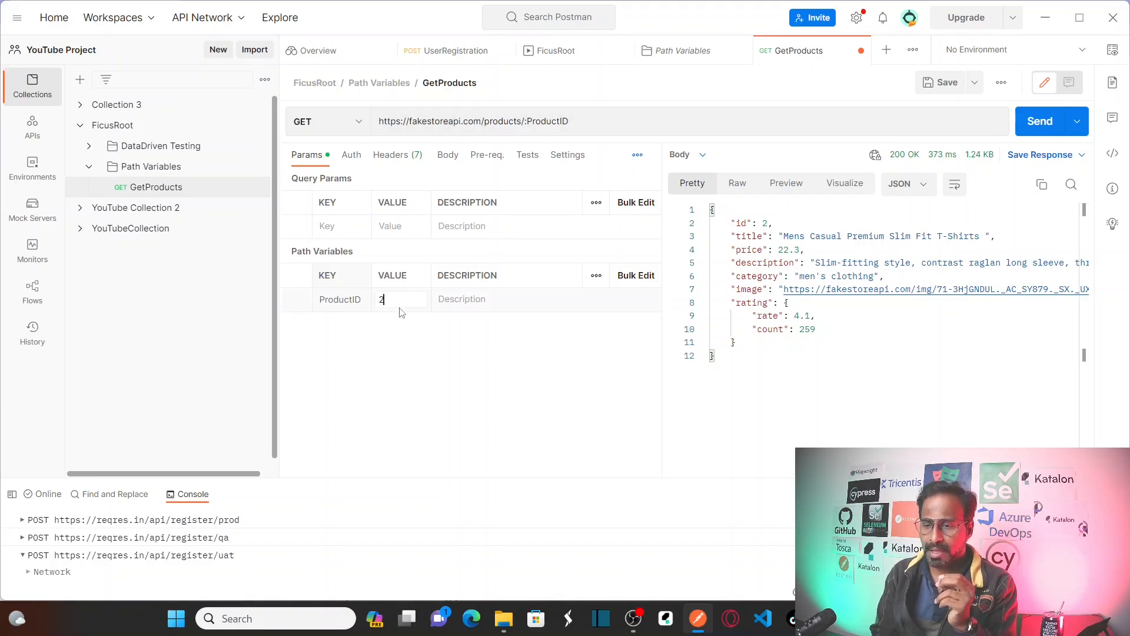
{"action": "key", "text": "BackSpace"}
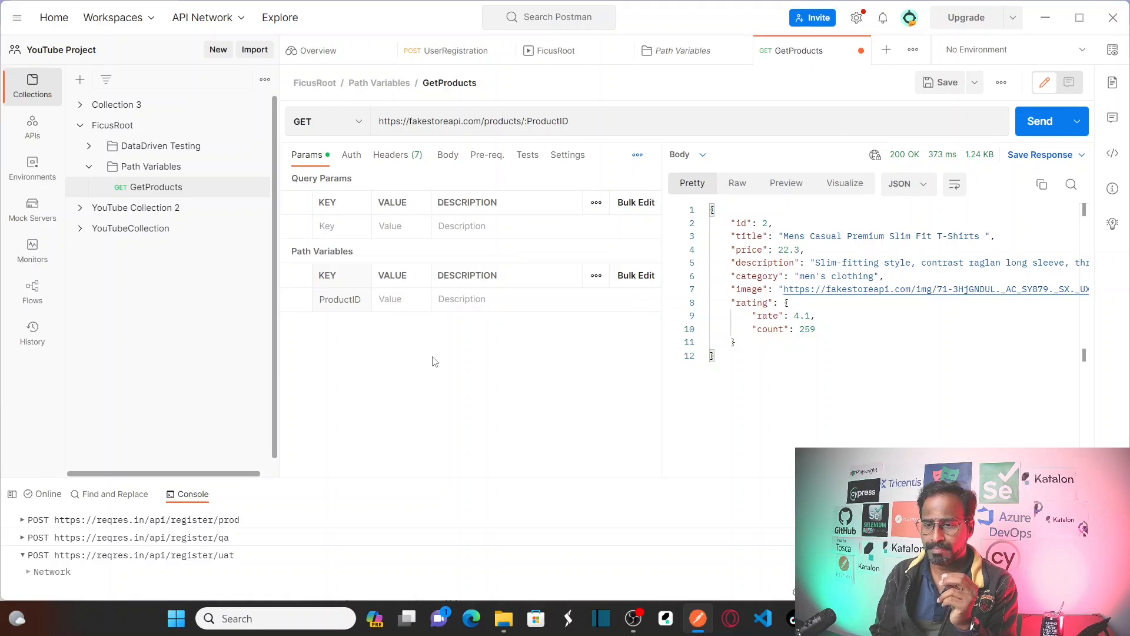
{"action": "left_click", "coordinate": [1040, 121]}
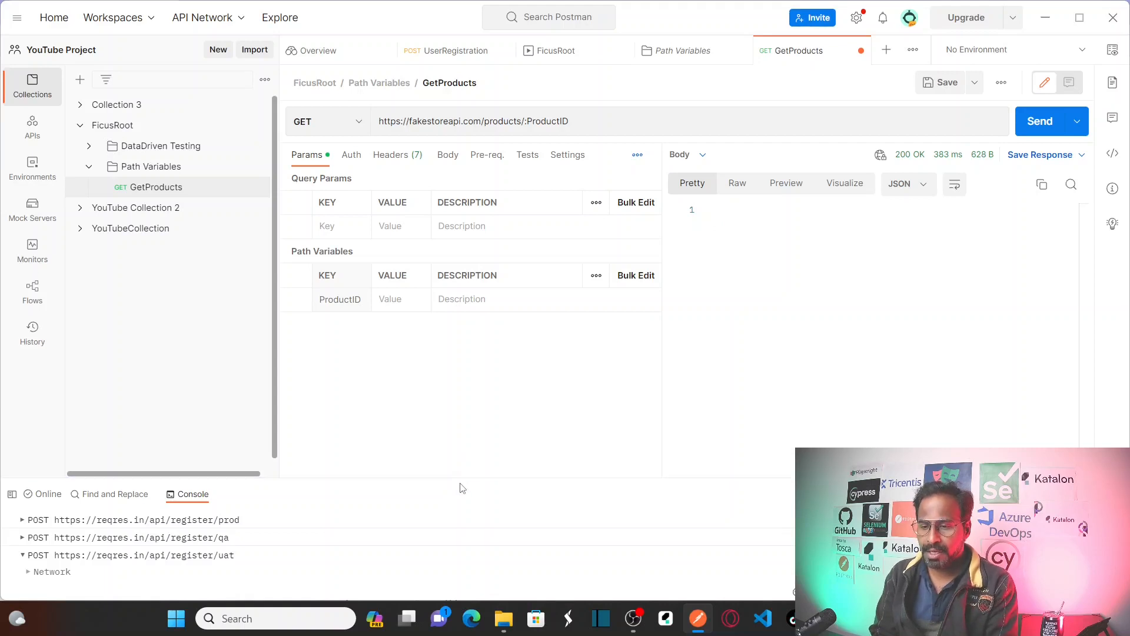
- Clear the logs in an enlarged console, resend the request with the empty ProductID and examine the logged request's URL and response body
{"action": "left_click_drag", "start_coordinate": [485, 364], "coordinate": [489, 344]}
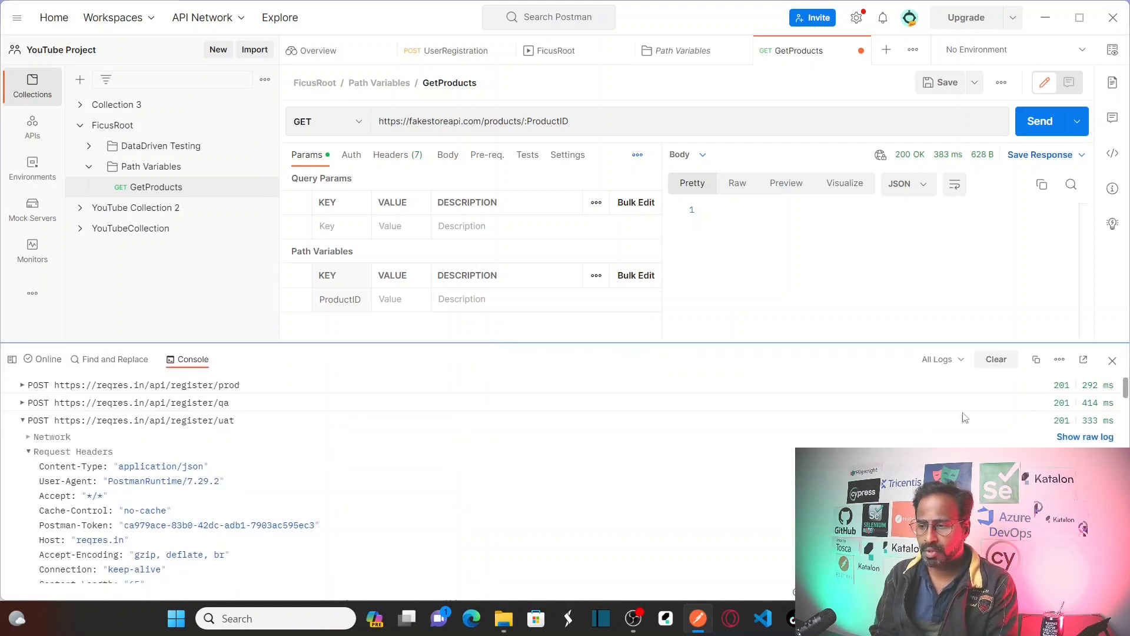
{"action": "left_click", "coordinate": [996, 360]}
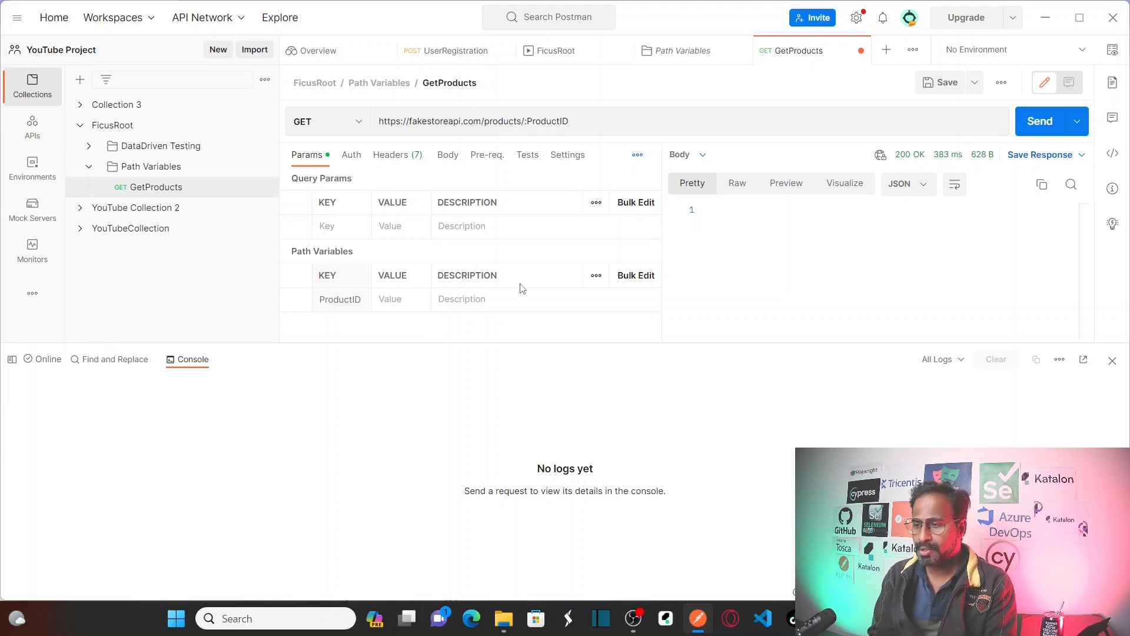
{"action": "left_click", "coordinate": [1034, 131]}
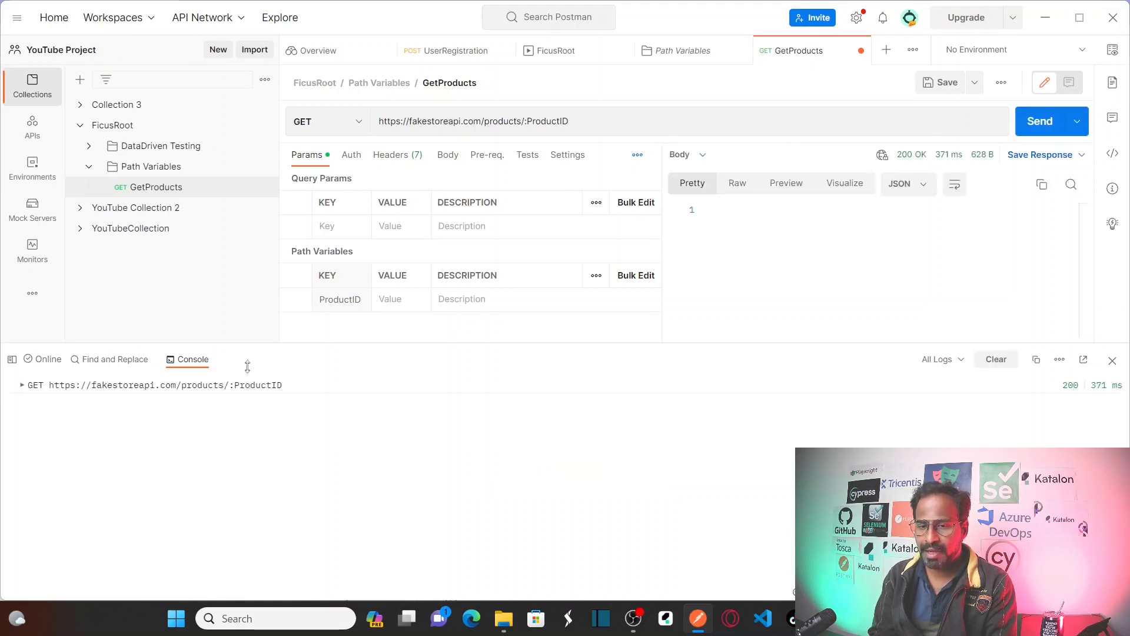
{"action": "left_click", "coordinate": [22, 387]}
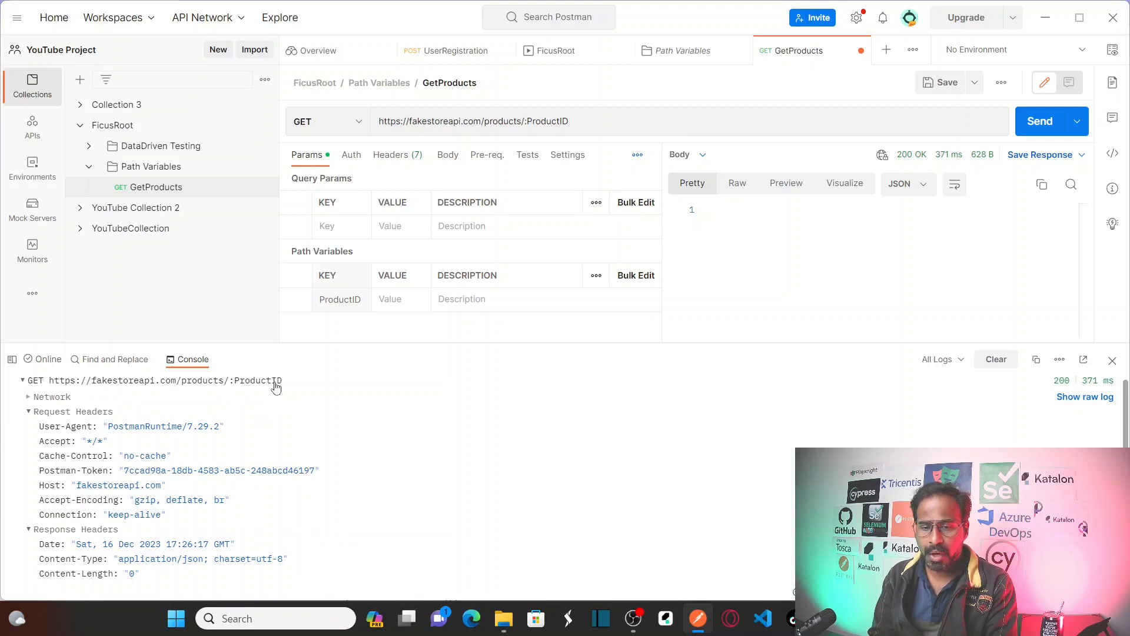
{"action": "left_click", "coordinate": [31, 531]}
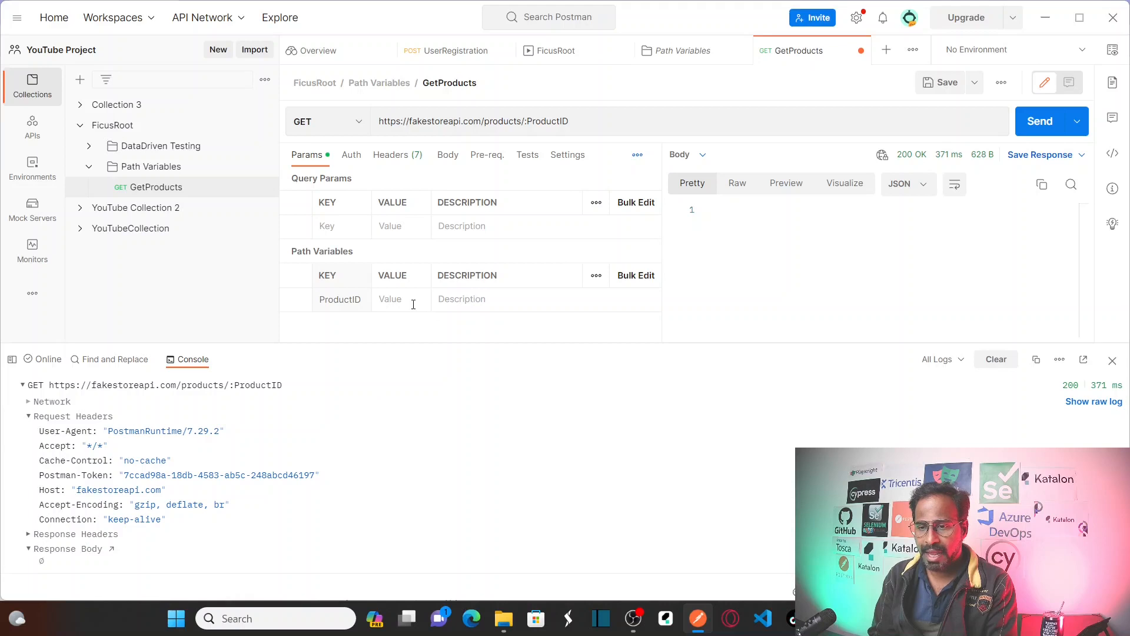
- Set the ProductID path variable's value to 2 and send the request
{"action": "type", "text": "2"}
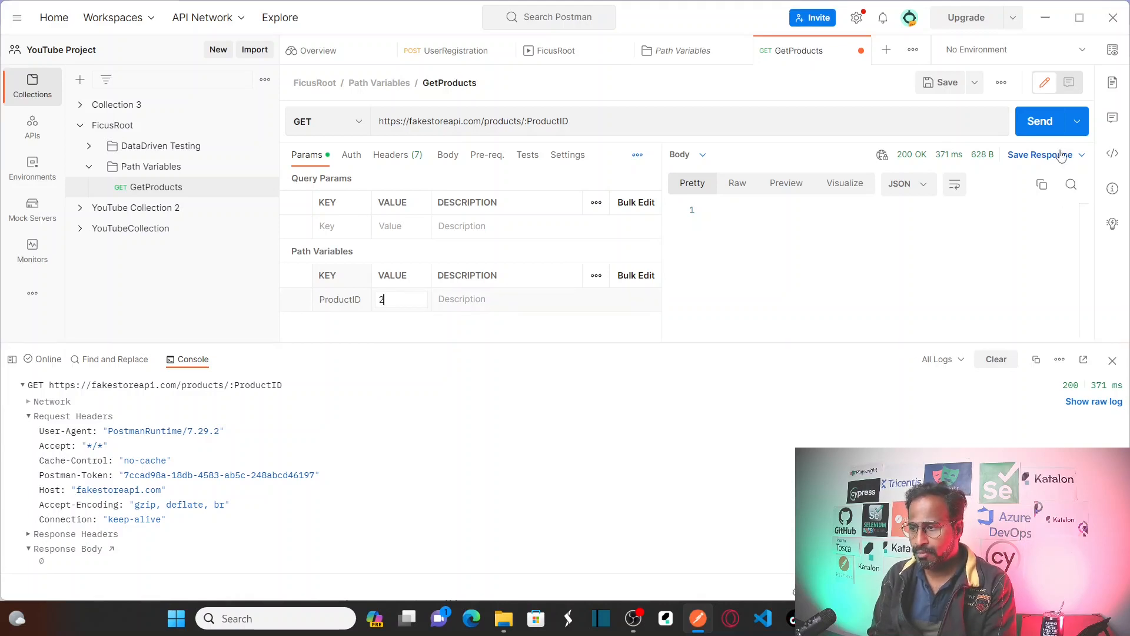
{"action": "left_click", "coordinate": [1048, 135]}
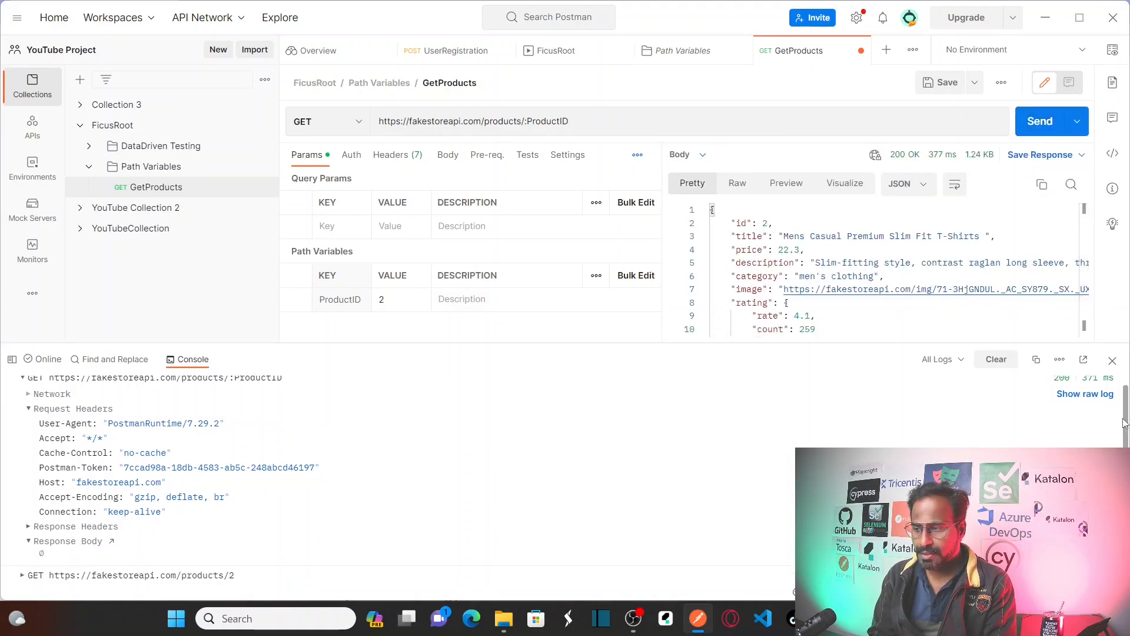
- Compare the newest console entry's URL with the request's ProductID placeholder and value, examine its logged response body, and shrink the console
{"action": "scroll", "coordinate": [298, 411], "scroll_direction": "up", "scroll_amount": 1}
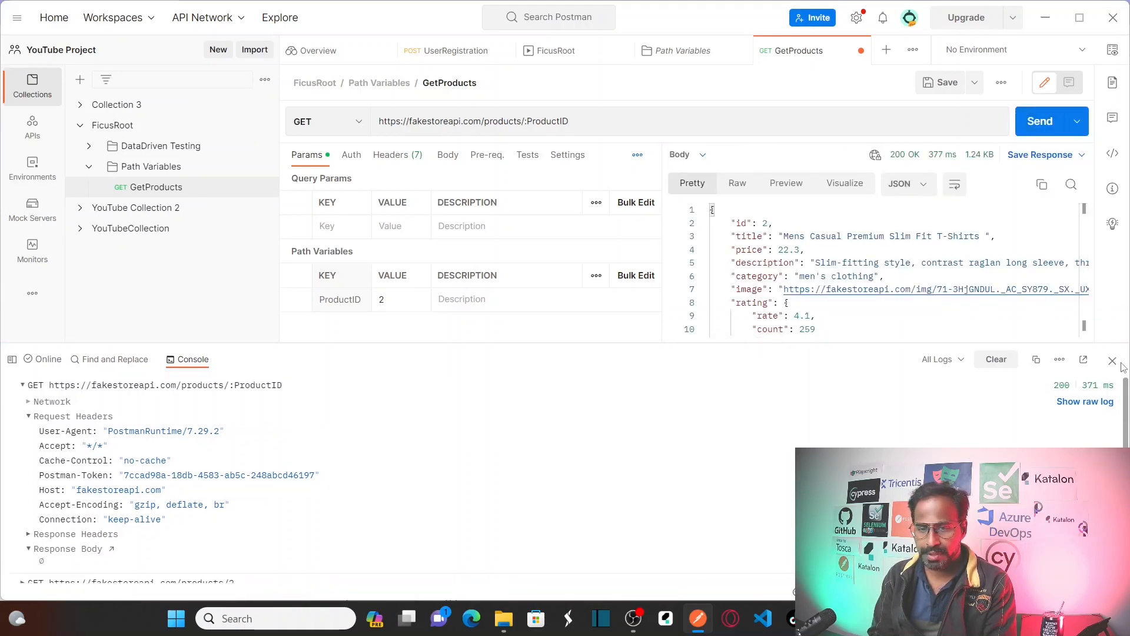
{"action": "left_click", "coordinate": [20, 385]}
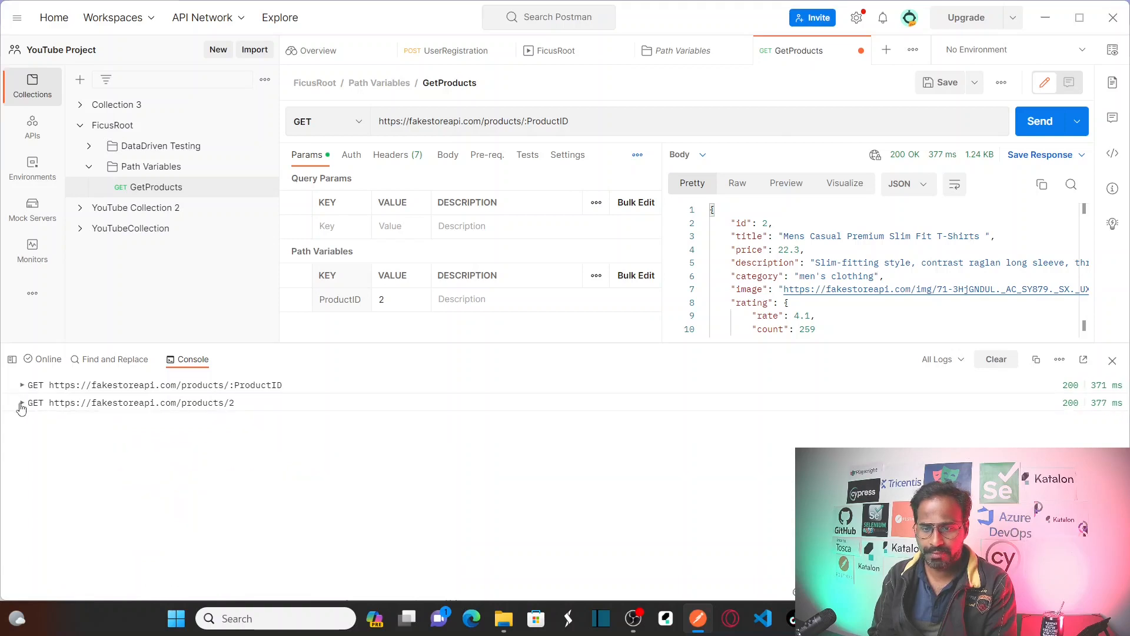
{"action": "left_click", "coordinate": [20, 403]}
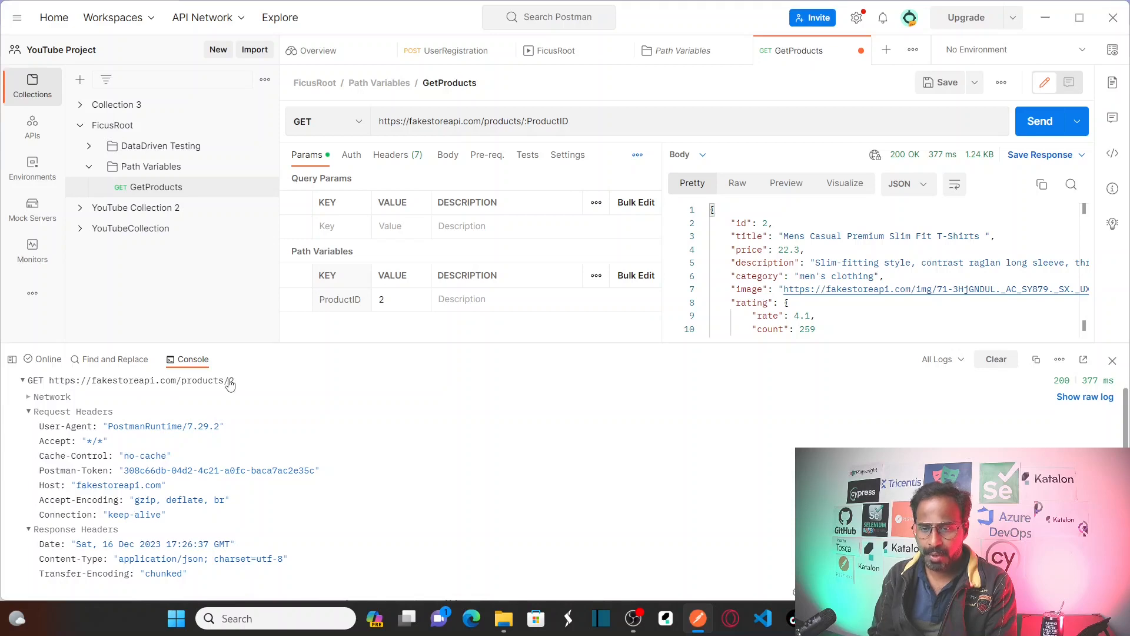
{"action": "double_click", "coordinate": [547, 122]}
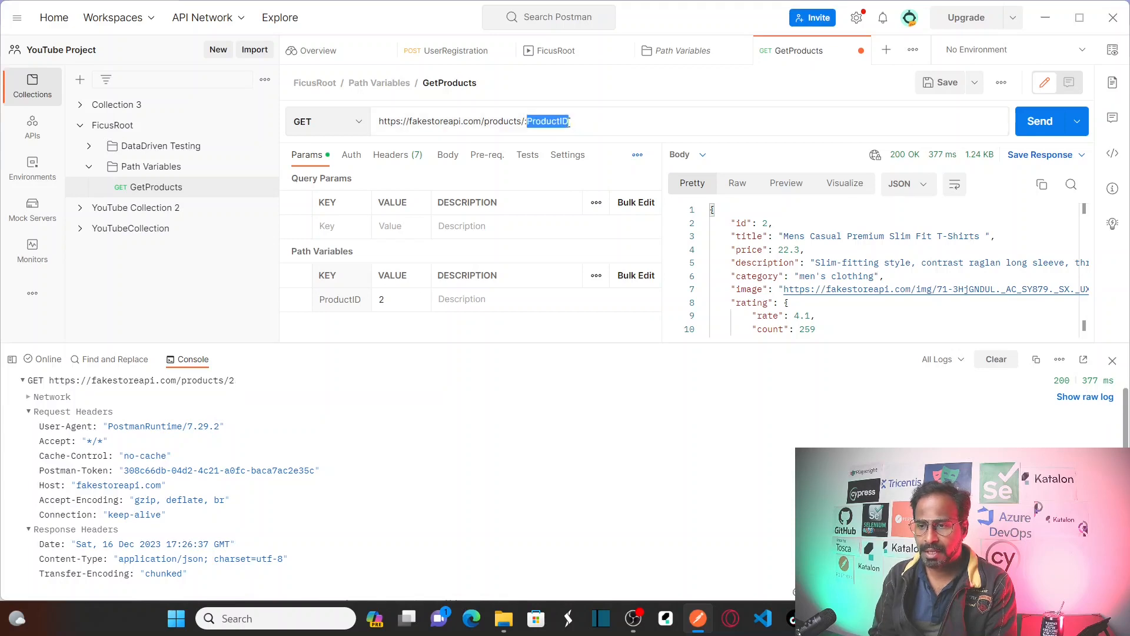
{"action": "left_click", "coordinate": [393, 304]}
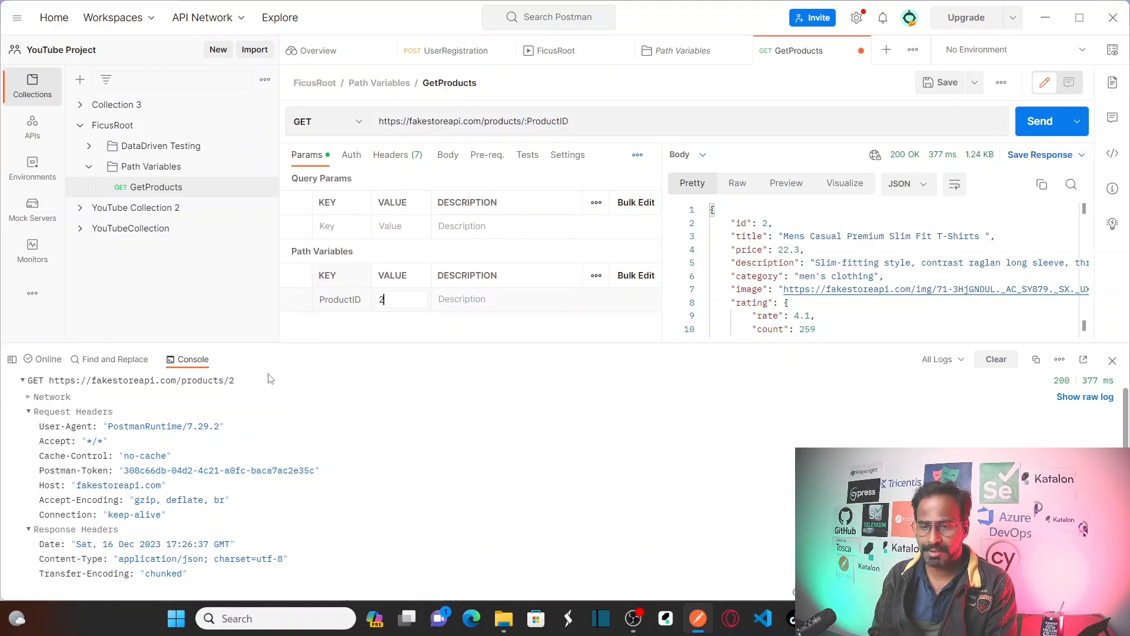
{"action": "left_click", "coordinate": [29, 412]}
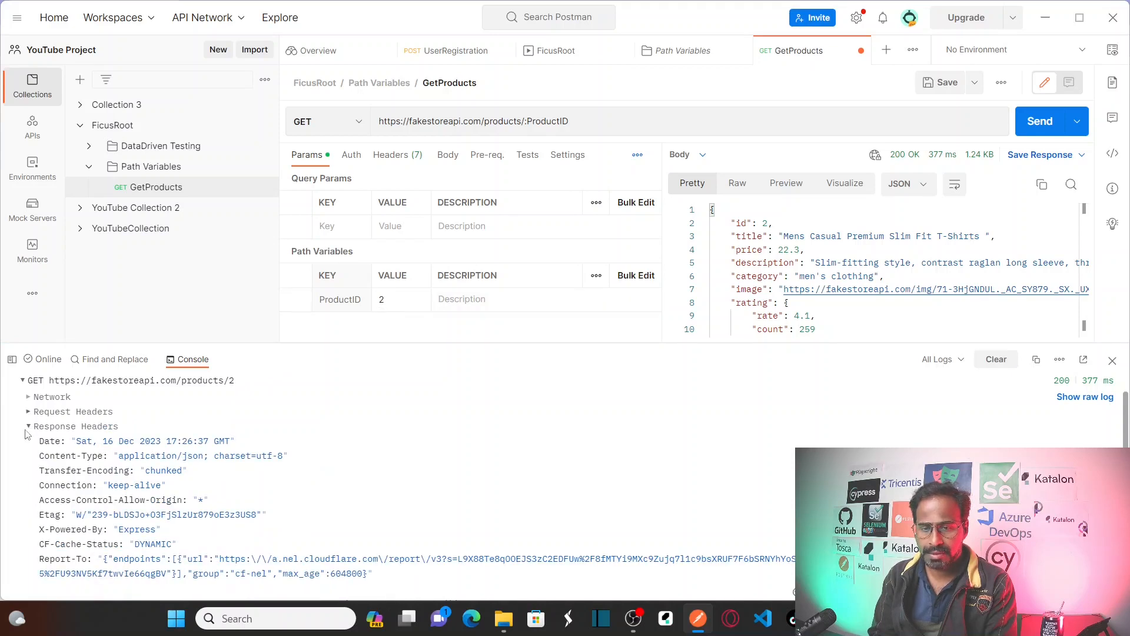
{"action": "left_click", "coordinate": [27, 430]}
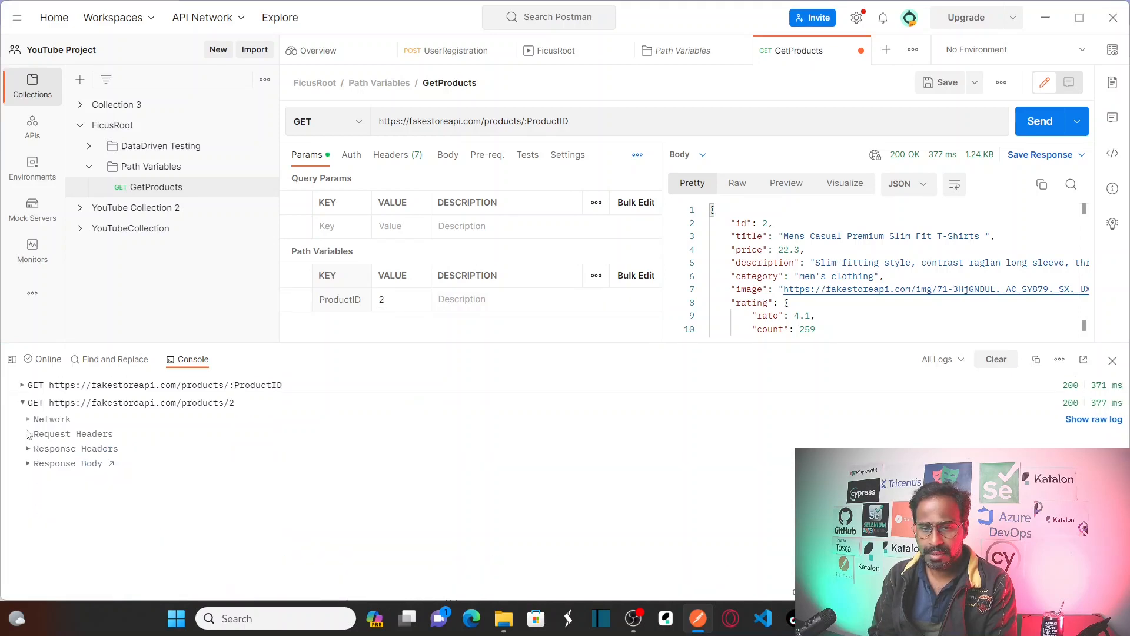
{"action": "left_click", "coordinate": [28, 465]}
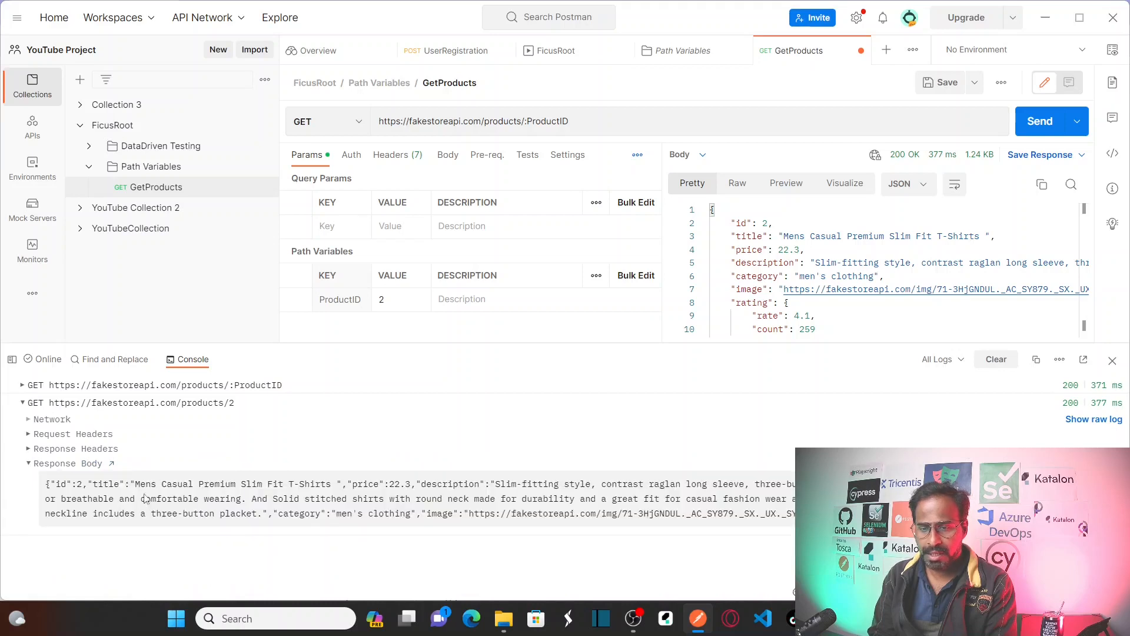
{"action": "left_click_drag", "start_coordinate": [795, 513], "coordinate": [42, 492]}
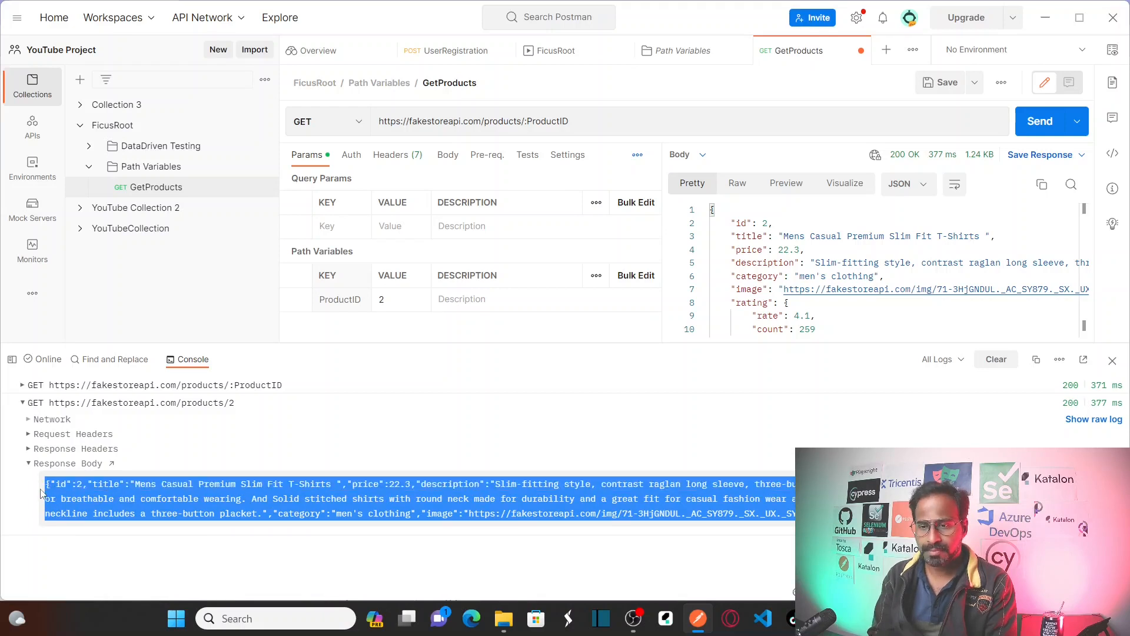
{"action": "left_click_drag", "start_coordinate": [620, 343], "coordinate": [631, 439]}
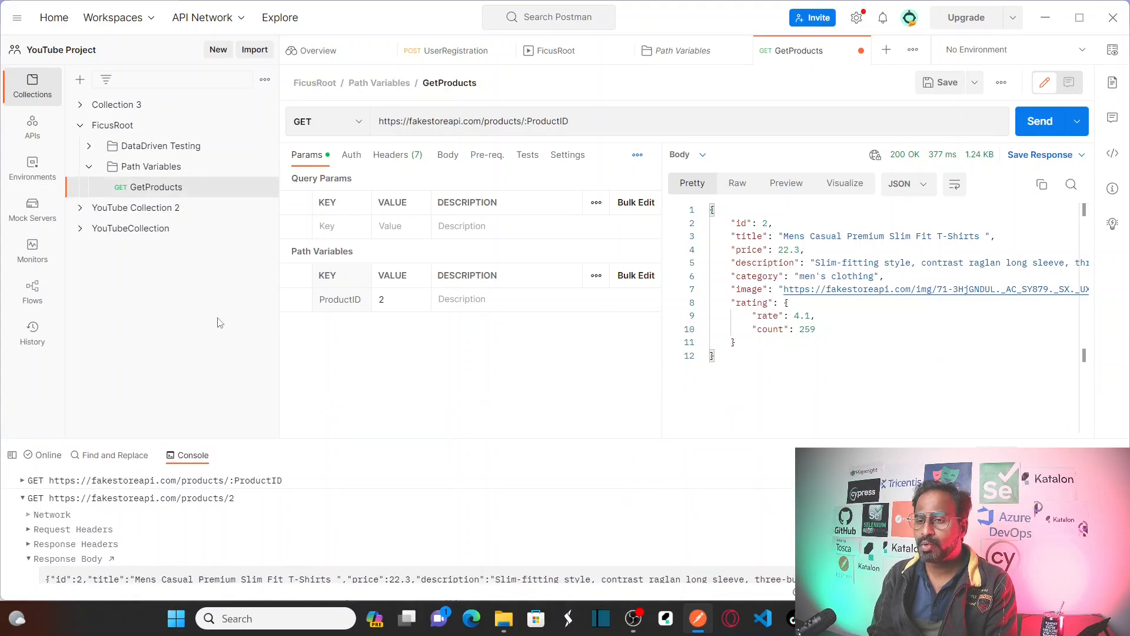
{"action": "double_click", "coordinate": [578, 121]}
{"action": "left_click", "coordinate": [585, 122]}
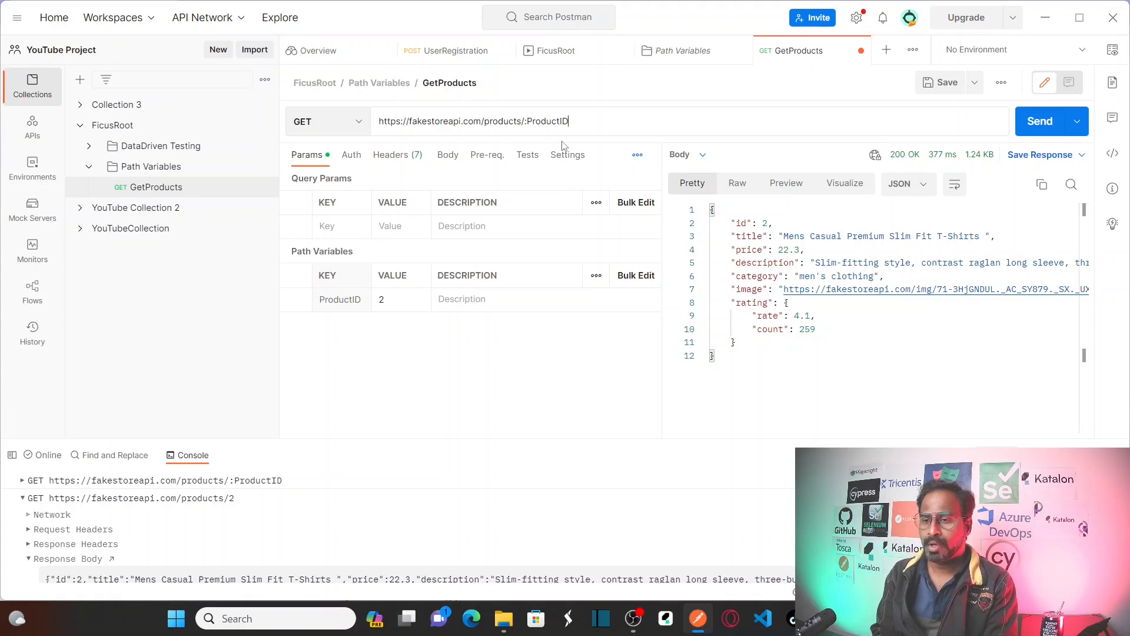
{"action": "left_click_drag", "start_coordinate": [570, 121], "coordinate": [530, 122]}
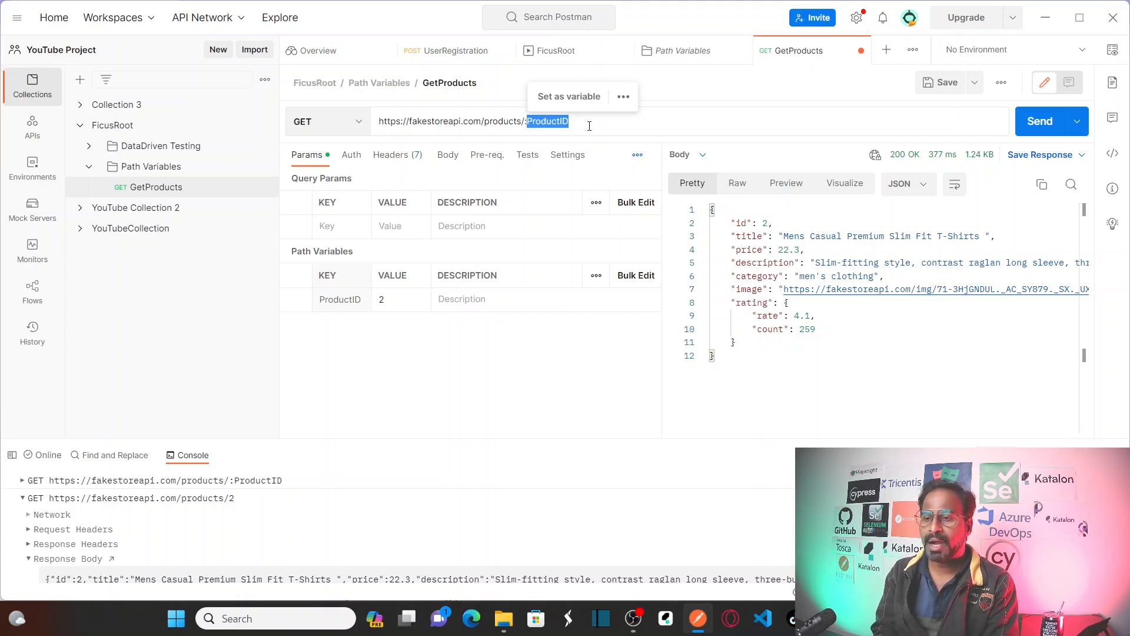
{"action": "left_click", "coordinate": [589, 125]}
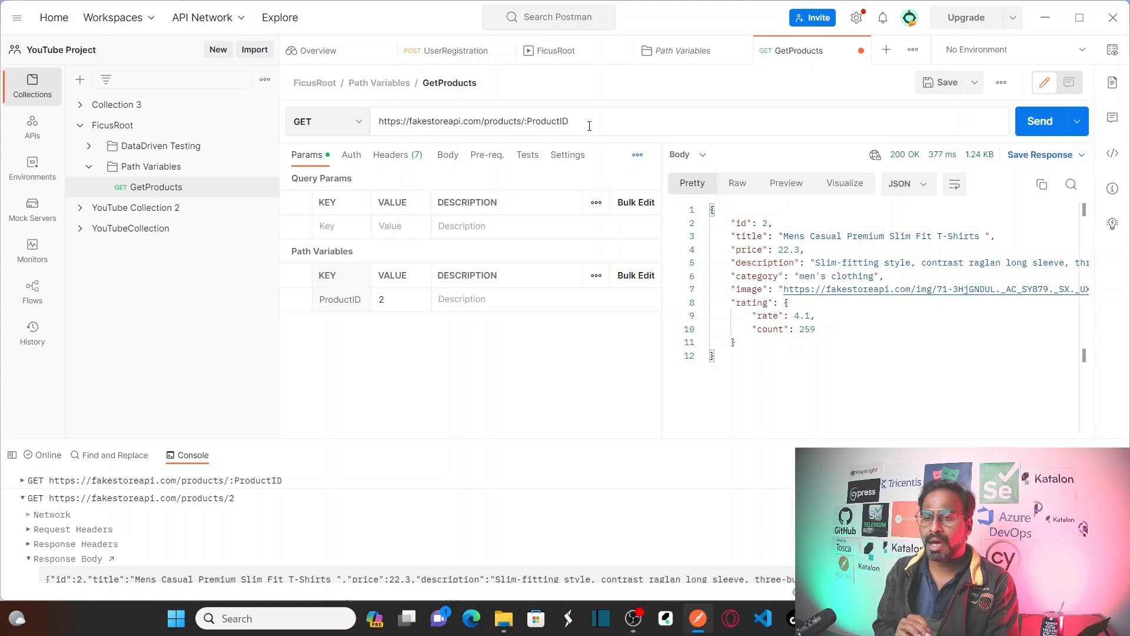